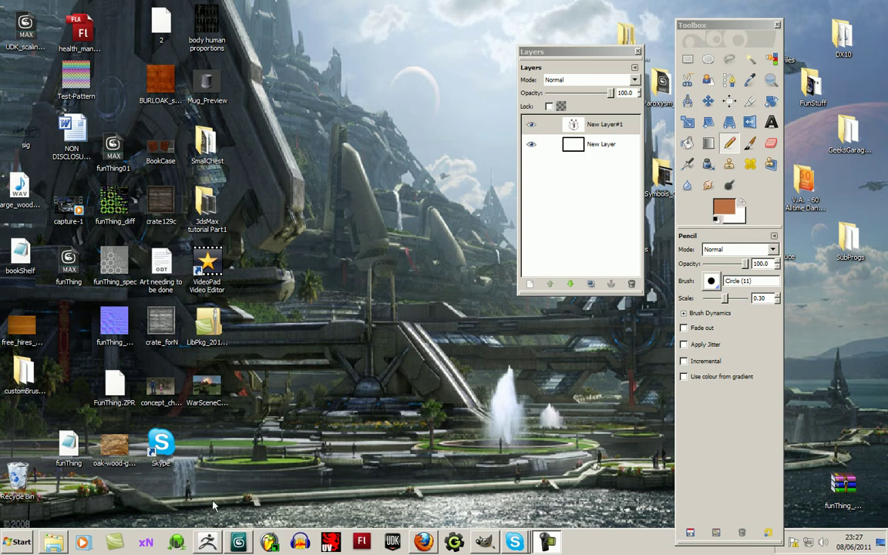
- Bring ZBrush forward and drop the chest to SDiv 1 (662 active points)
click(208, 543)
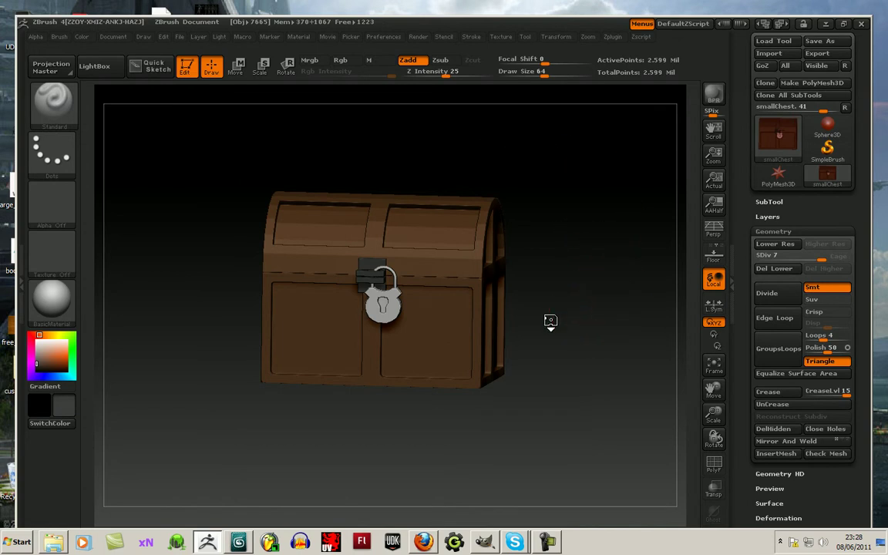
drag(567, 320, 605, 291)
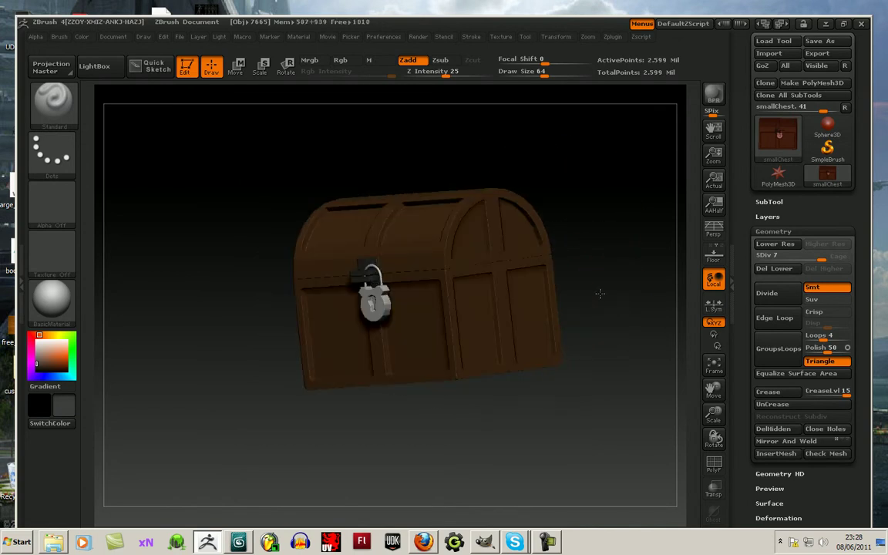
drag(591, 298, 624, 311)
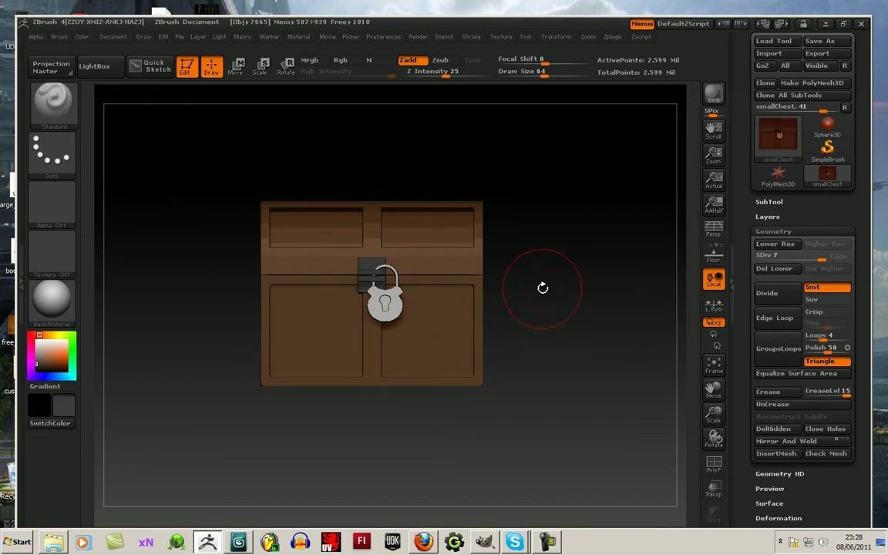
drag(543, 289, 532, 294)
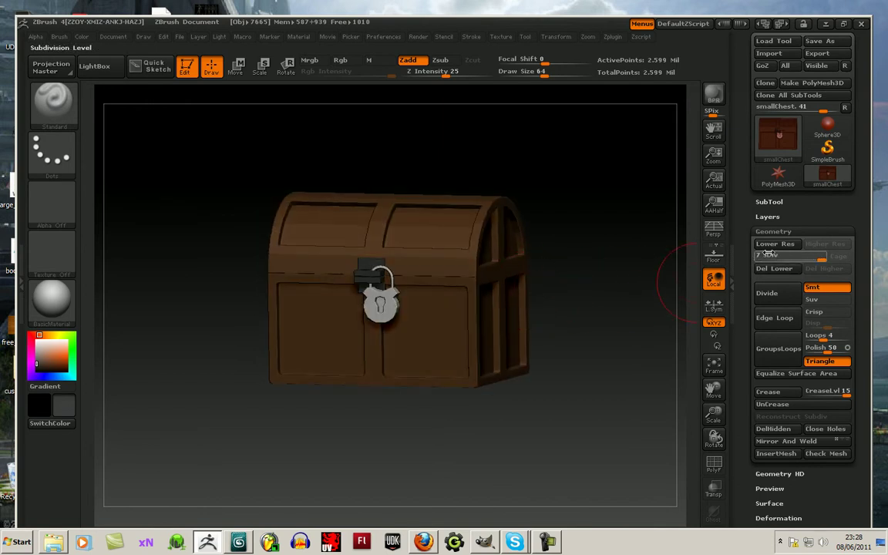
drag(819, 254, 797, 255)
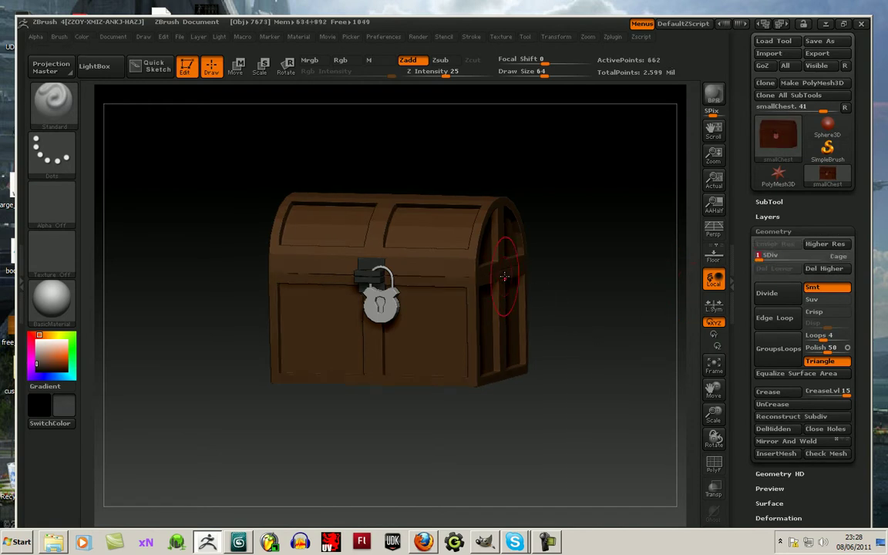
- Turn on PolyF polygroup display and raise the chest to subdivision level 3
key(shift+f)
drag(645, 401, 574, 348)
key(d)
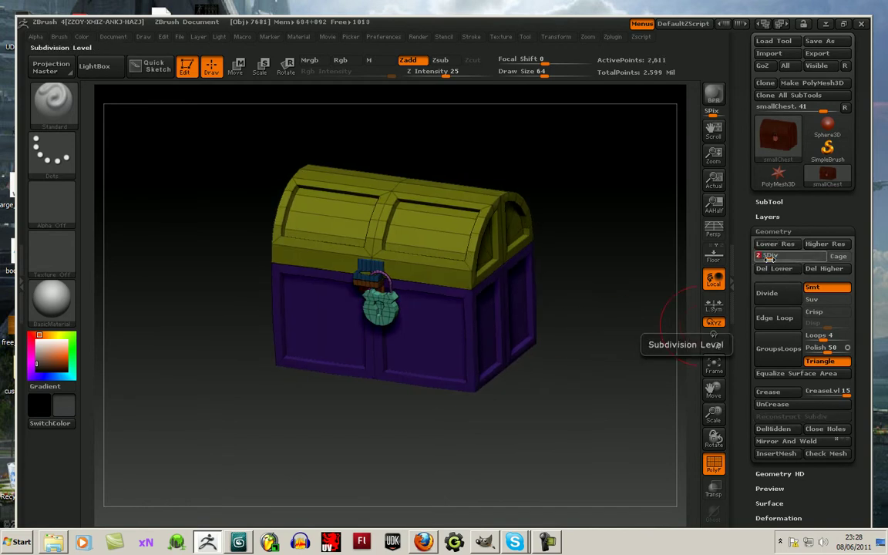
click(767, 293)
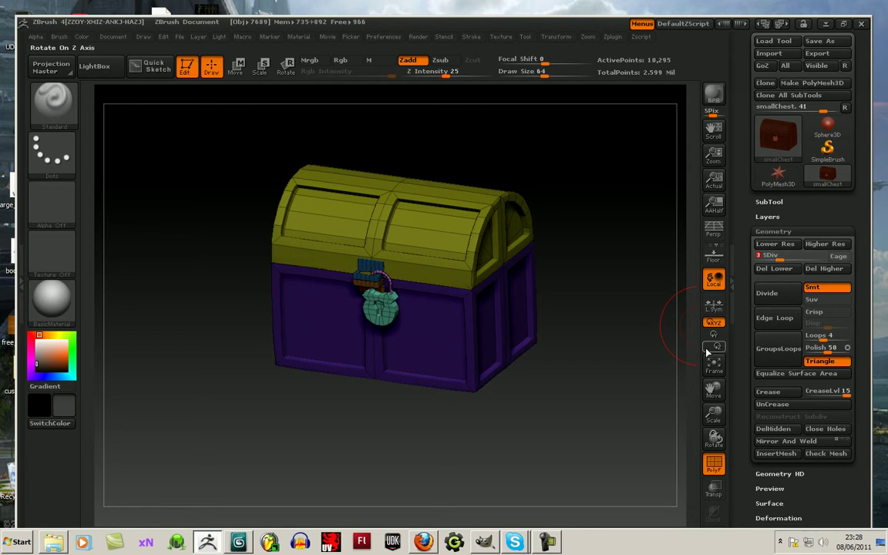
click(716, 464)
click(716, 464)
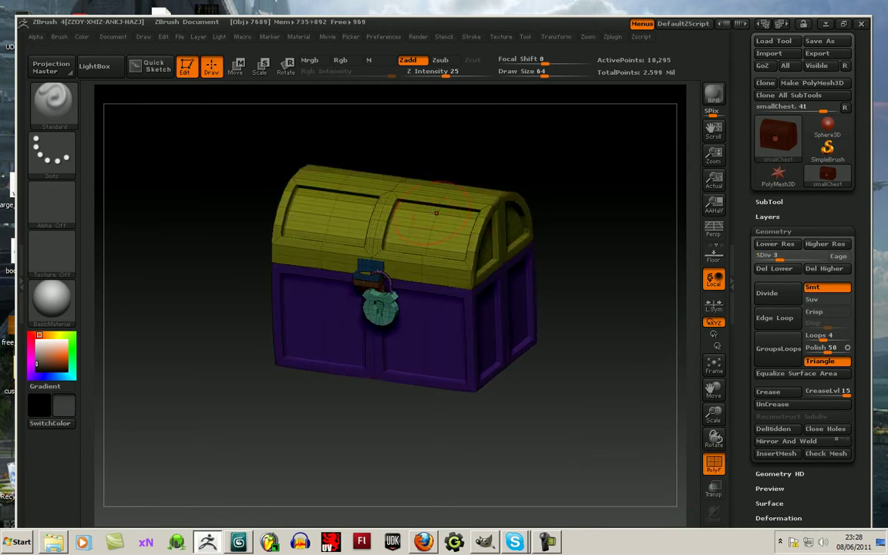
drag(720, 404, 510, 251)
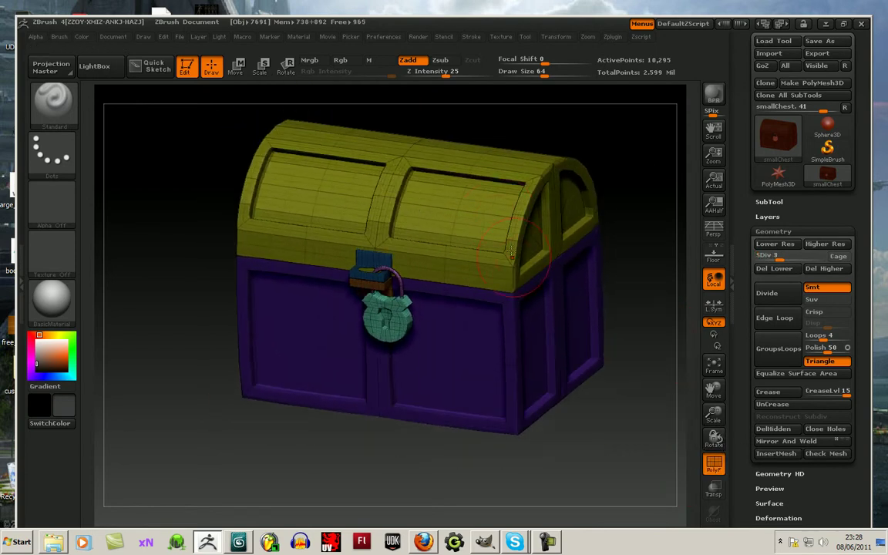
- Raise the chest to its highest subdivision level, 7, and turn it frontal
click(768, 293)
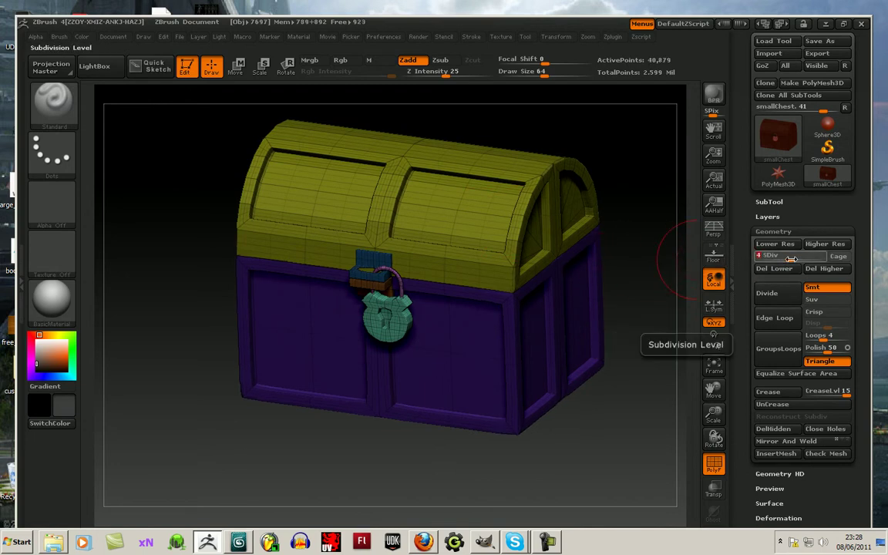
mouse_move(654, 362)
mouse_down()
mouse_move(660, 341)
mouse_move(544, 307)
mouse_up()
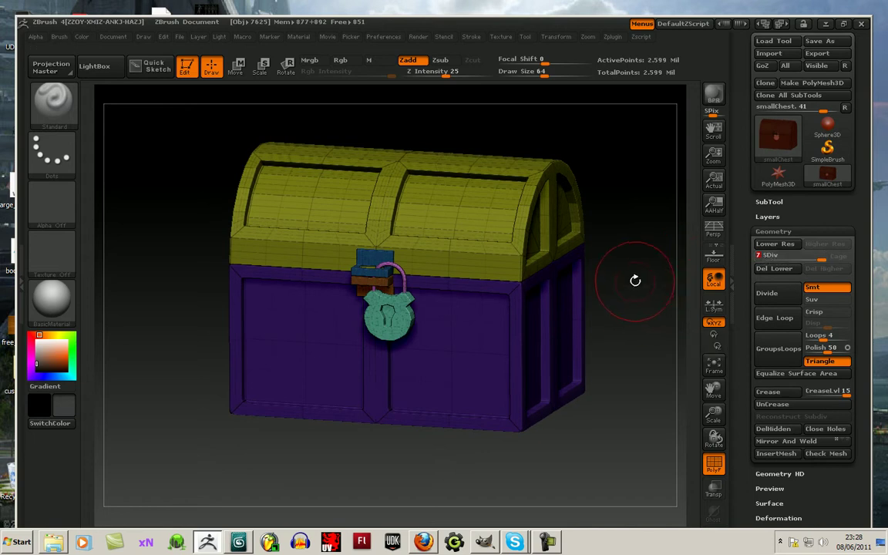
key(d)
key(d)
key(d)
drag(628, 286, 372, 236)
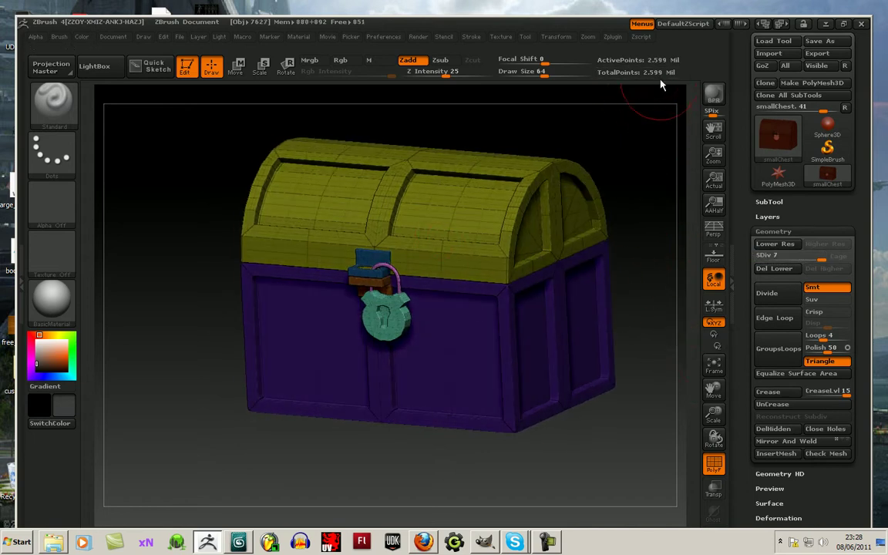
mouse_move(635, 229)
mouse_down()
mouse_move(643, 224)
mouse_move(615, 249)
mouse_move(605, 246)
mouse_up()
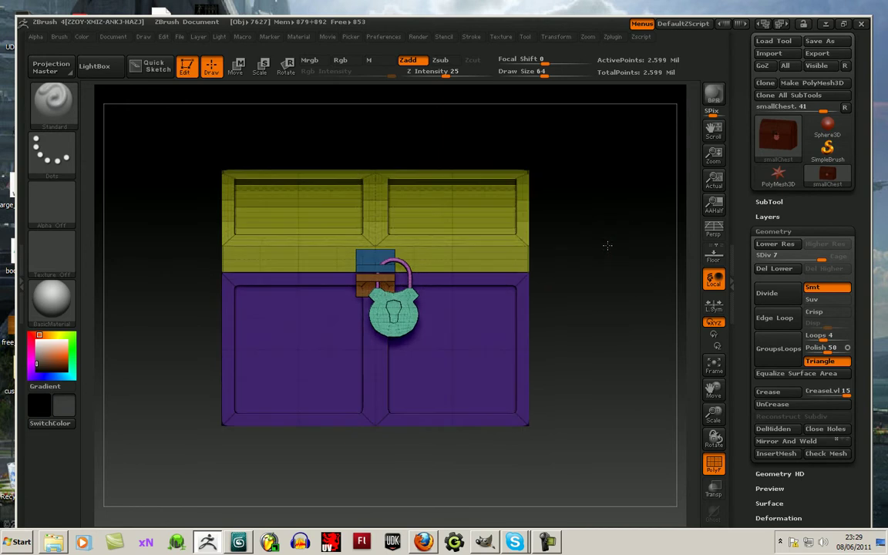
- Turn off PolyF, undo a trial padlock reshape, and snap to front view
click(716, 463)
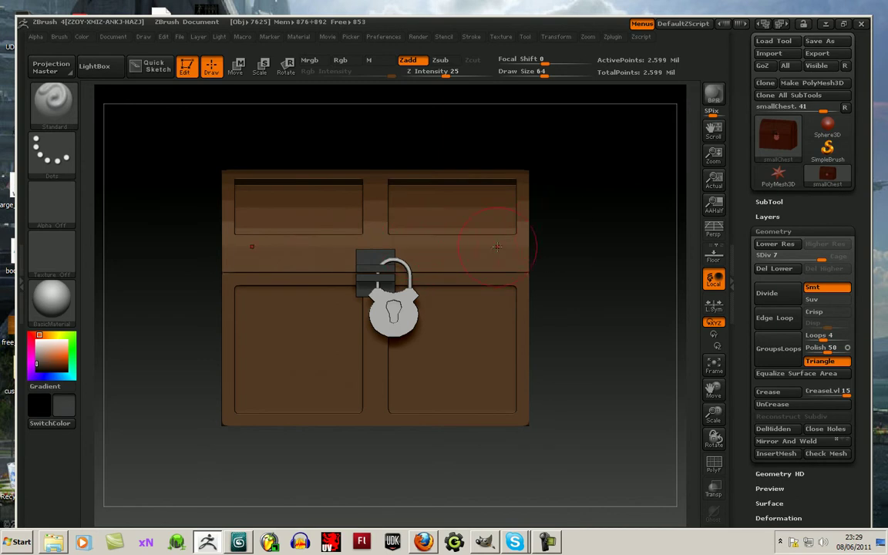
drag(587, 246, 443, 307)
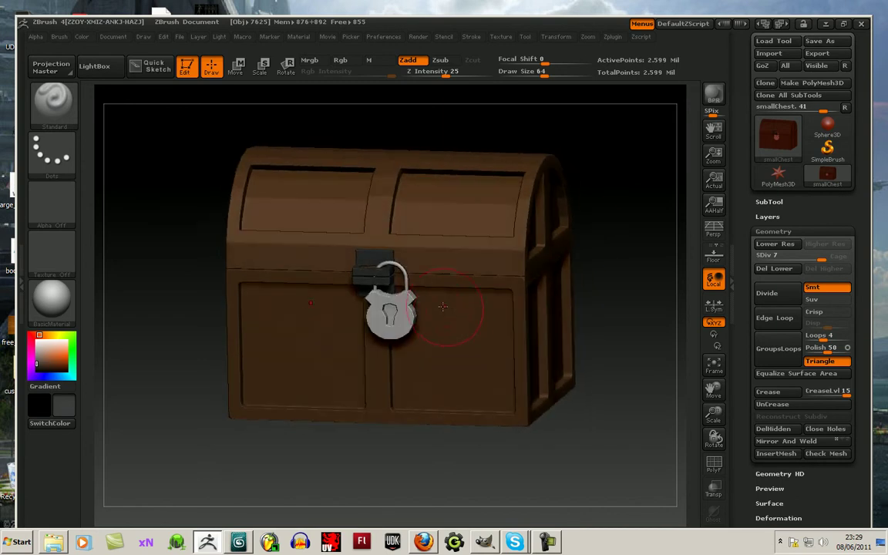
drag(379, 349, 386, 310)
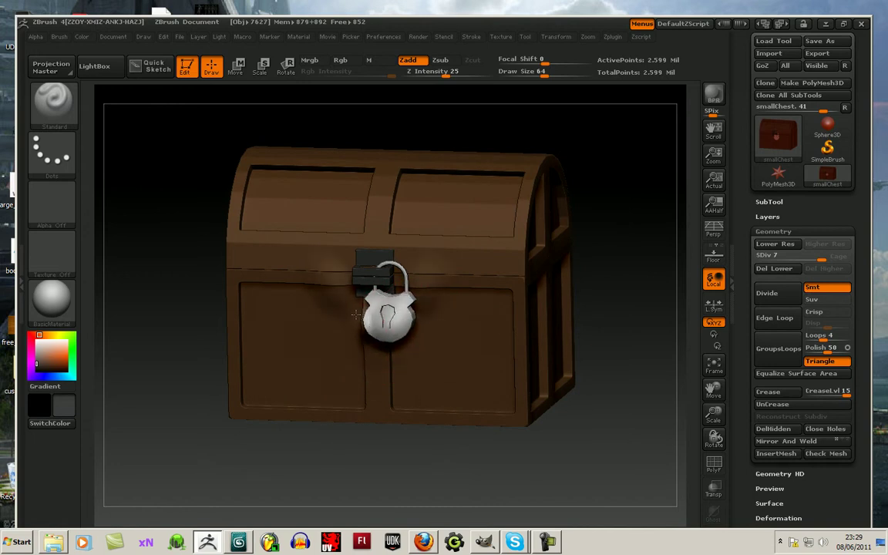
mouse_move(583, 302)
mouse_down()
mouse_move(551, 310)
mouse_move(605, 305)
mouse_up()
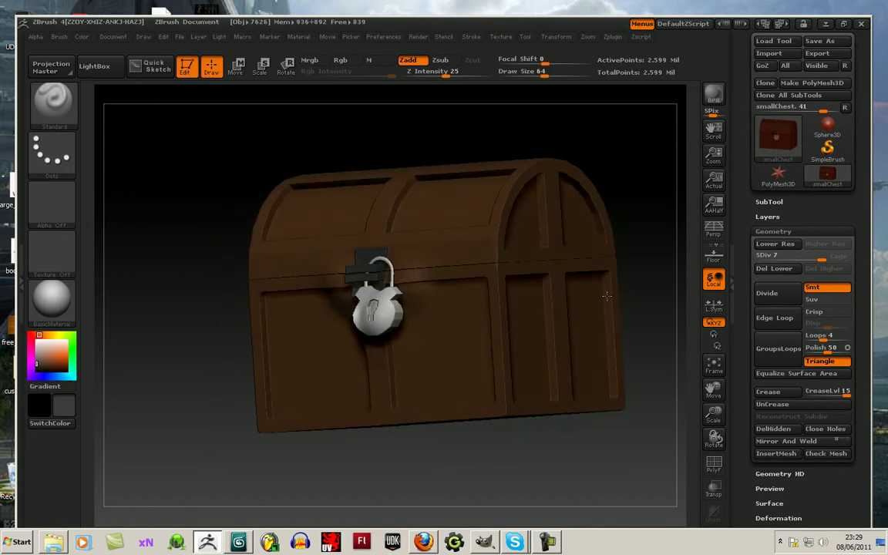
key(ctrl+z)
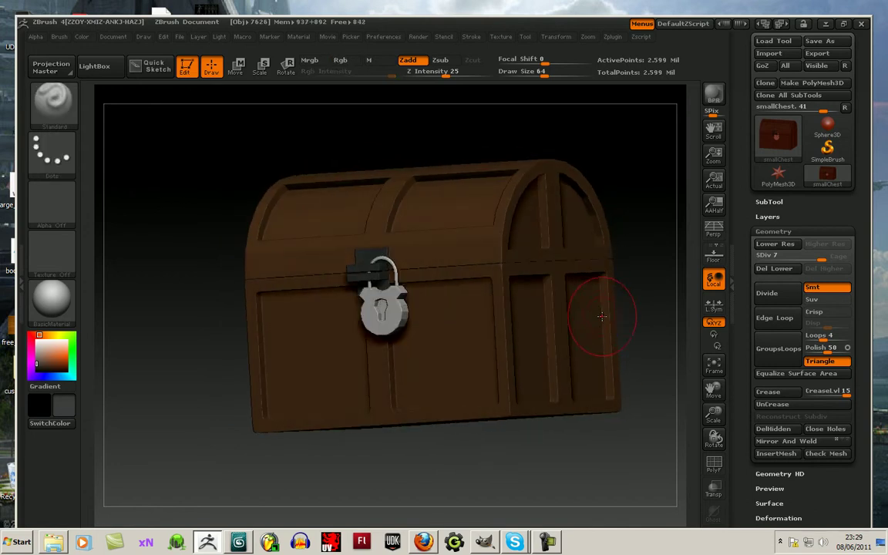
shift+drag(634, 426, 621, 401)
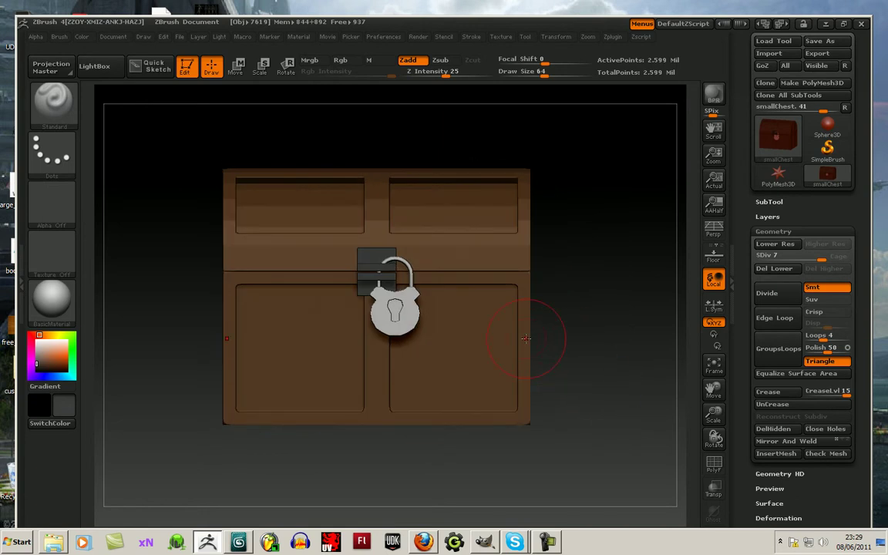
- Hide the lid and padlock, enable Rgb, and pick a dark red colour
ctrl+shift+click(484, 318)
drag(581, 327, 579, 386)
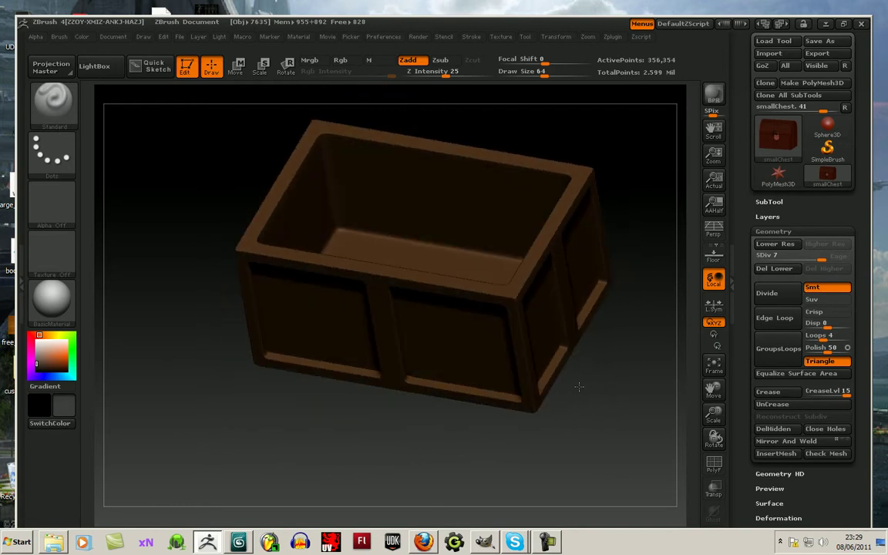
click(340, 60)
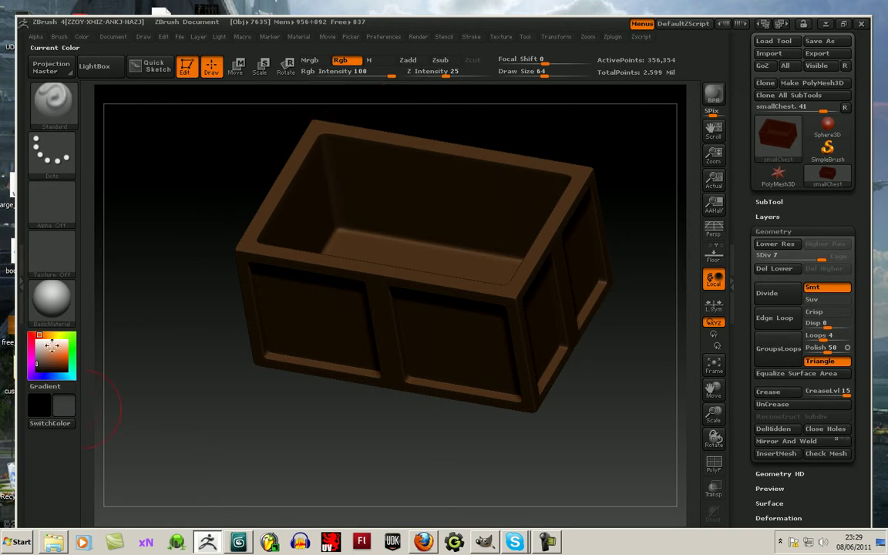
click(29, 339)
drag(72, 370, 66, 368)
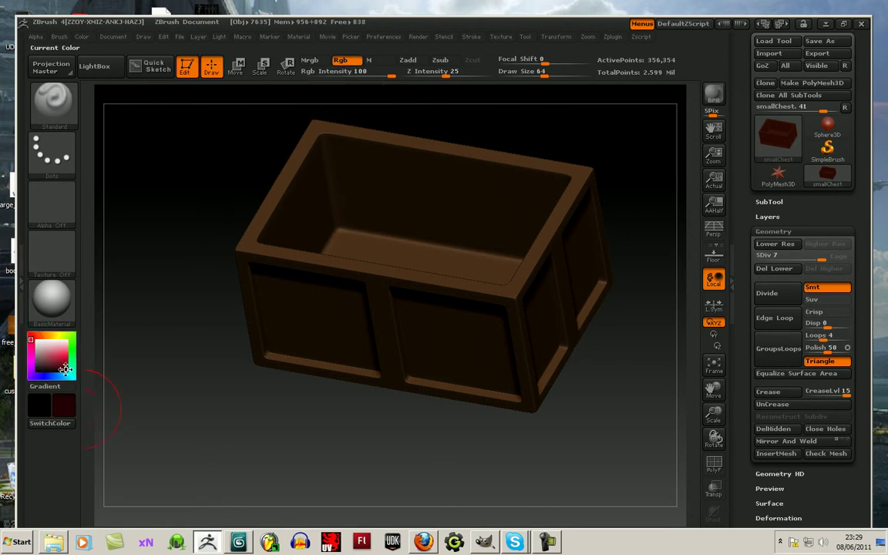
- Paint the first dark red strokes onto the chest's inner floor
drag(287, 372, 361, 413)
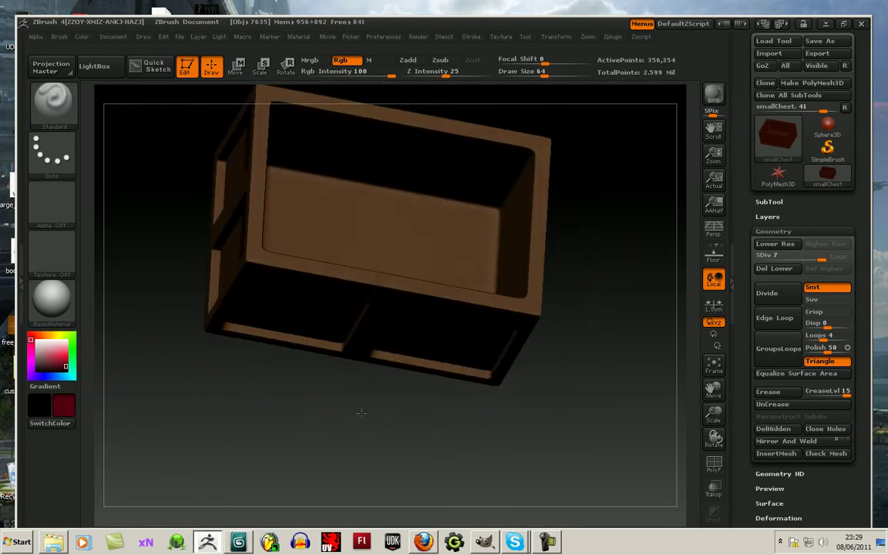
drag(571, 298, 572, 327)
mouse_move(354, 234)
mouse_down()
mouse_move(370, 216)
mouse_move(393, 240)
mouse_up()
mouse_move(424, 406)
mouse_down()
mouse_move(480, 169)
mouse_move(470, 385)
mouse_move(223, 232)
mouse_up()
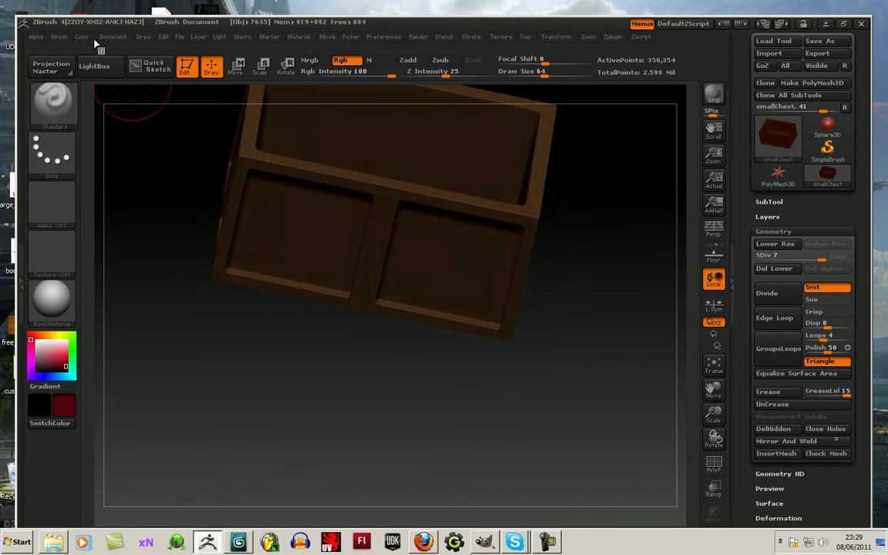
- Enable BackfaceMask under Auto Masking and paint dark red across the inner floor
click(59, 36)
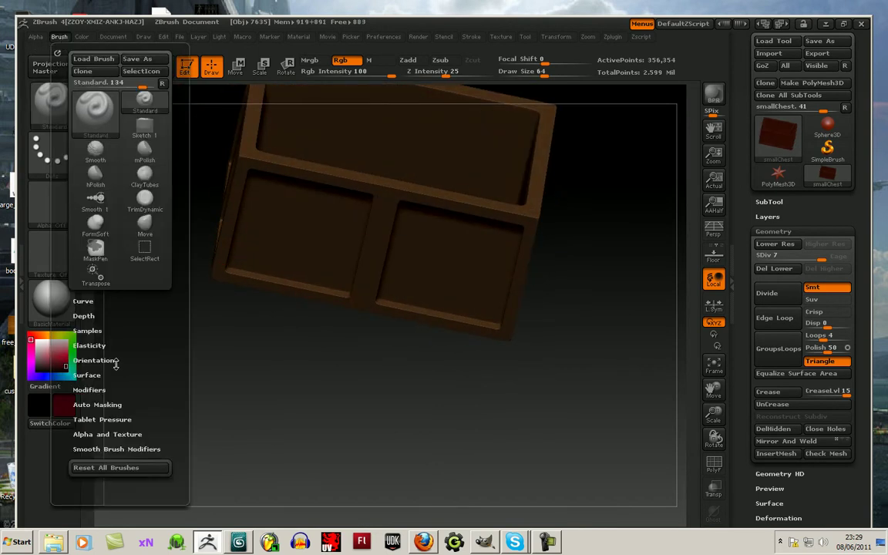
click(94, 404)
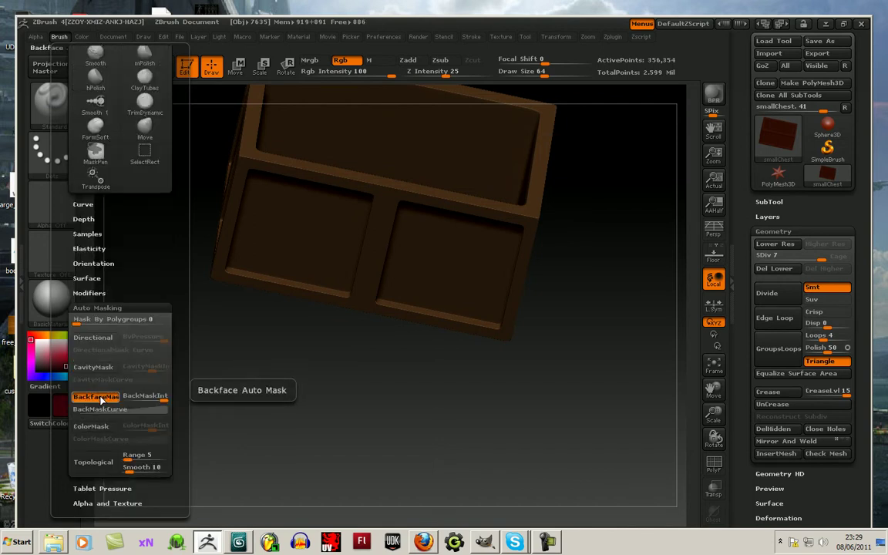
mouse_move(339, 343)
mouse_down()
mouse_move(364, 405)
mouse_move(377, 362)
mouse_up()
drag(394, 212, 322, 196)
mouse_move(354, 417)
mouse_down()
mouse_move(357, 371)
mouse_move(347, 417)
mouse_up()
drag(318, 289, 355, 294)
mouse_move(303, 245)
mouse_down()
mouse_move(262, 222)
mouse_move(281, 157)
mouse_up()
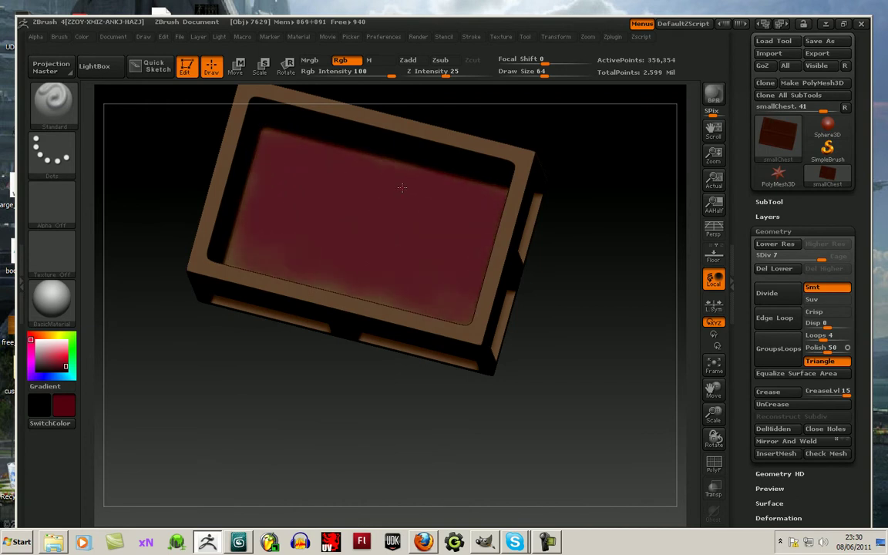
- Paint dark red over the rest of the inner floor and up the inner walls
mouse_move(533, 301)
mouse_down()
mouse_move(337, 317)
mouse_move(315, 304)
mouse_move(232, 292)
mouse_move(208, 309)
mouse_up()
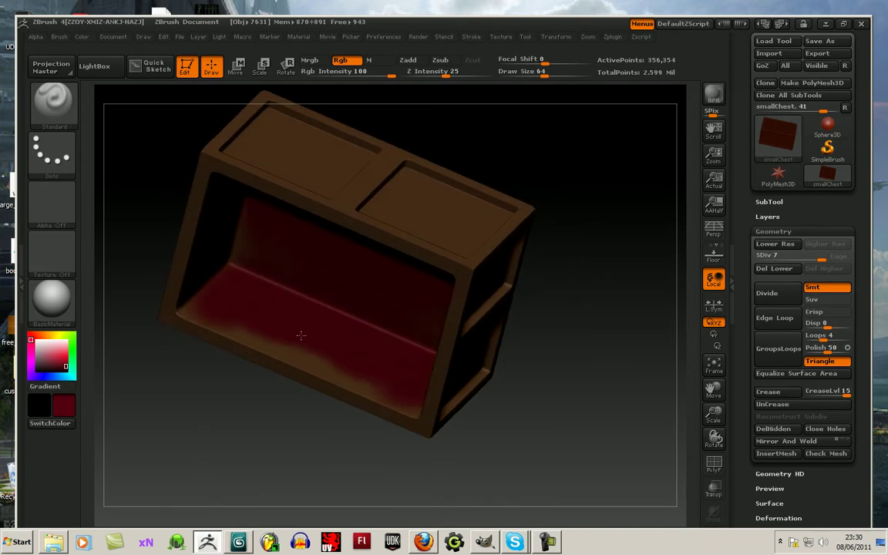
mouse_move(293, 436)
mouse_down()
mouse_move(253, 441)
mouse_move(274, 372)
mouse_move(219, 389)
mouse_up()
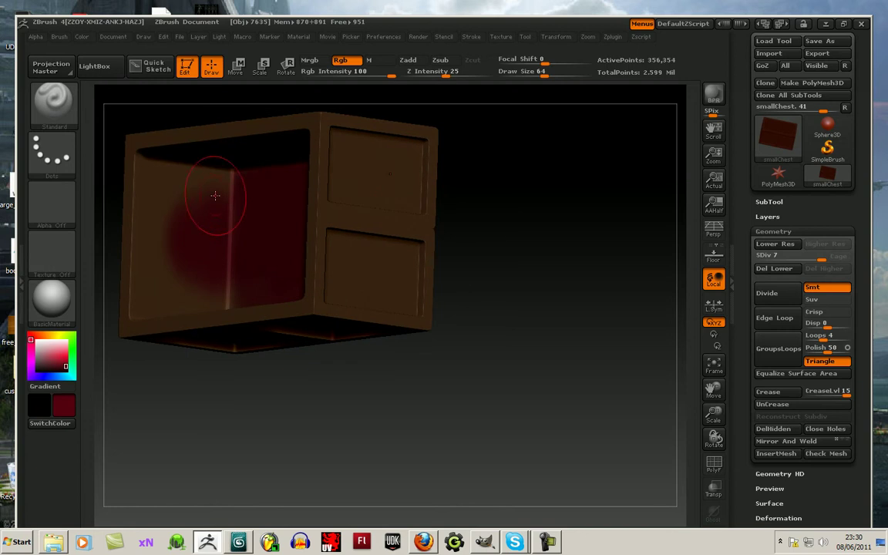
mouse_move(207, 186)
mouse_down()
mouse_move(146, 241)
mouse_move(155, 305)
mouse_up()
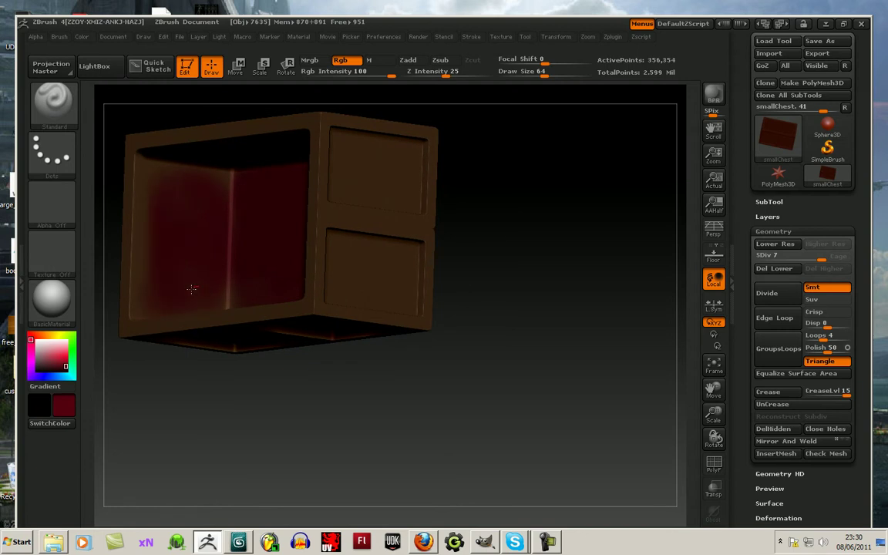
mouse_move(399, 353)
mouse_down()
mouse_move(609, 364)
mouse_move(614, 285)
mouse_move(458, 324)
mouse_up()
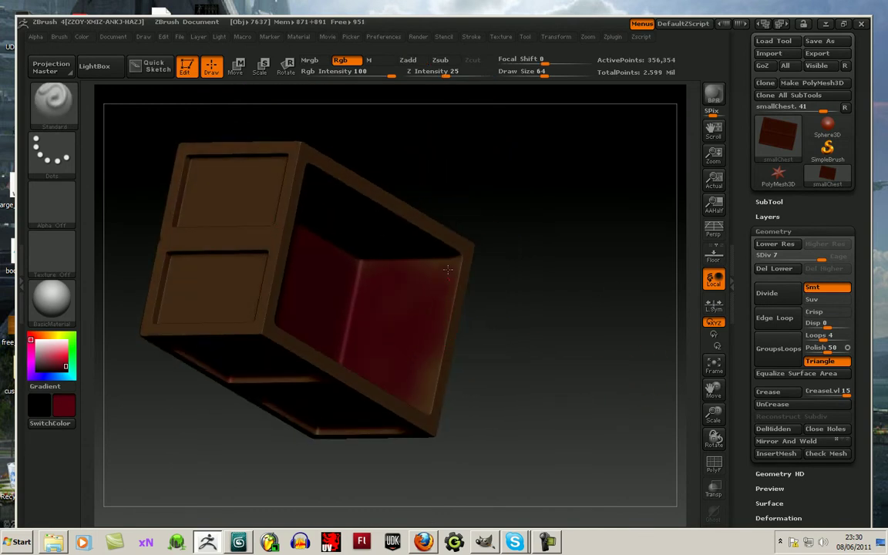
mouse_move(492, 325)
mouse_down()
mouse_move(531, 297)
mouse_move(473, 246)
mouse_up()
mouse_move(415, 276)
mouse_down()
mouse_move(398, 271)
mouse_move(343, 199)
mouse_up()
mouse_move(493, 232)
mouse_down()
mouse_move(517, 222)
mouse_move(370, 268)
mouse_up()
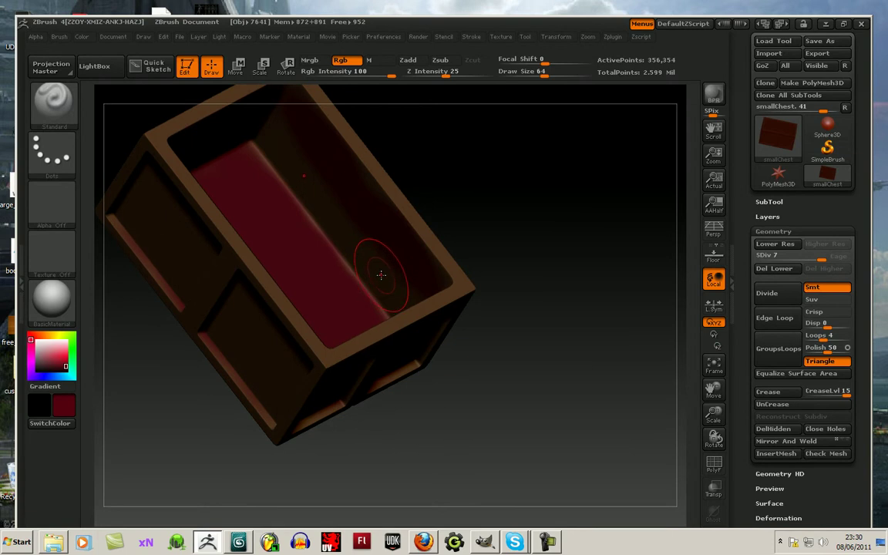
mouse_move(541, 219)
mouse_down()
mouse_move(519, 223)
mouse_move(537, 178)
mouse_move(420, 244)
mouse_move(341, 234)
mouse_move(345, 273)
mouse_up()
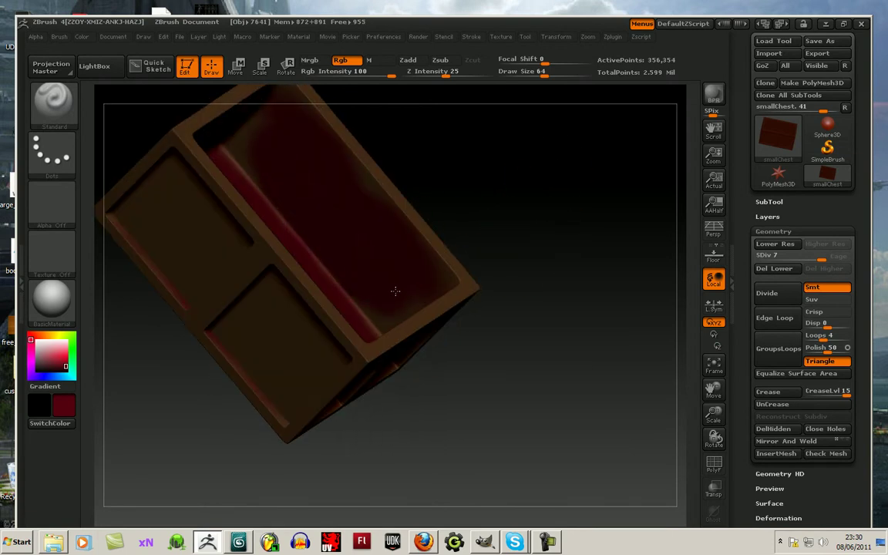
mouse_move(539, 246)
mouse_down()
mouse_move(546, 215)
mouse_move(546, 229)
mouse_move(482, 242)
mouse_move(279, 178)
mouse_up()
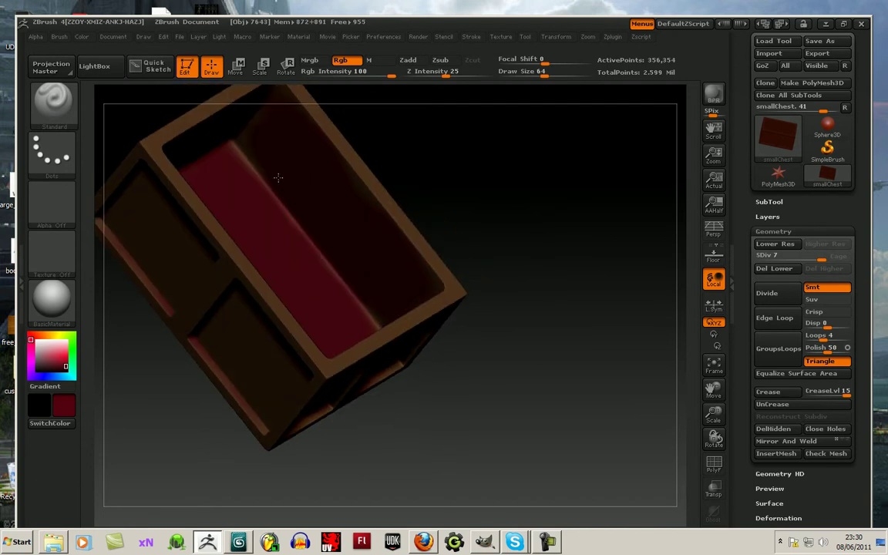
- Move the main light toward the upper right in the Light palette
click(224, 37)
click(257, 83)
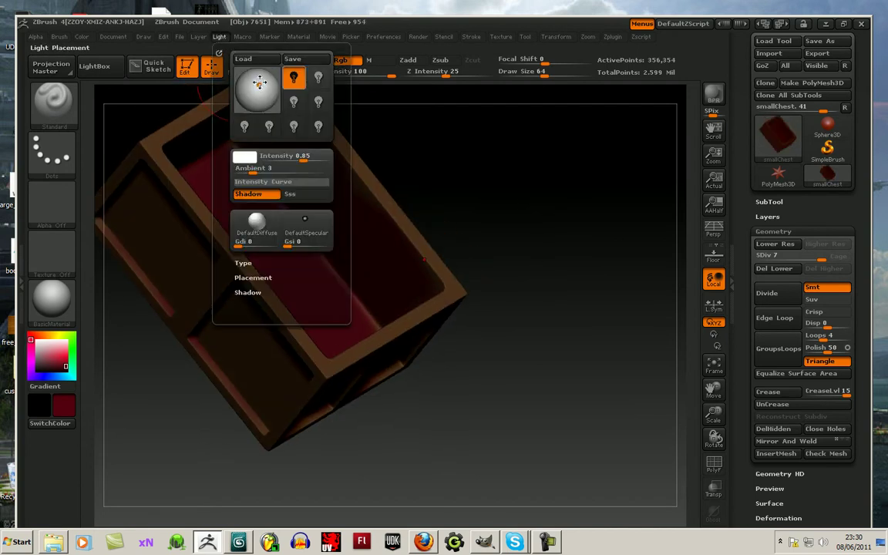
drag(258, 85, 269, 77)
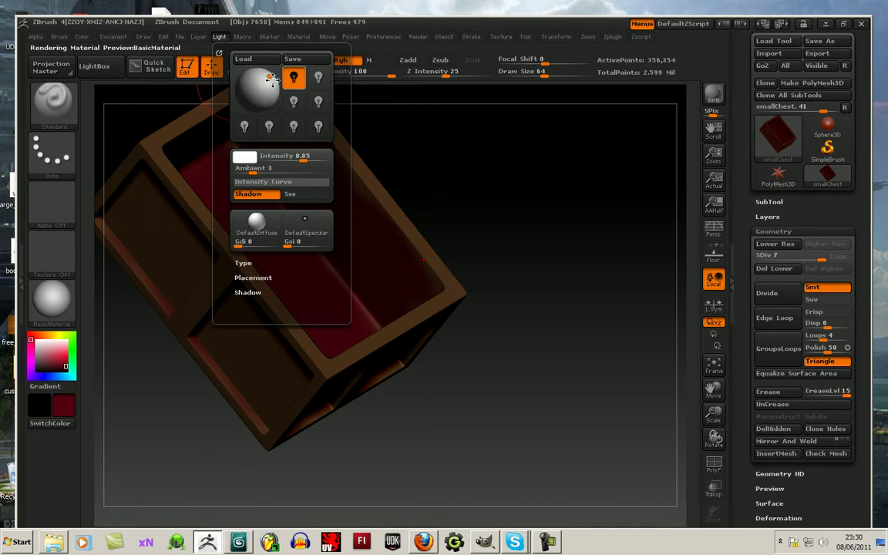
- Switch on and position lights 2 and 3, then check the new lighting
click(312, 85)
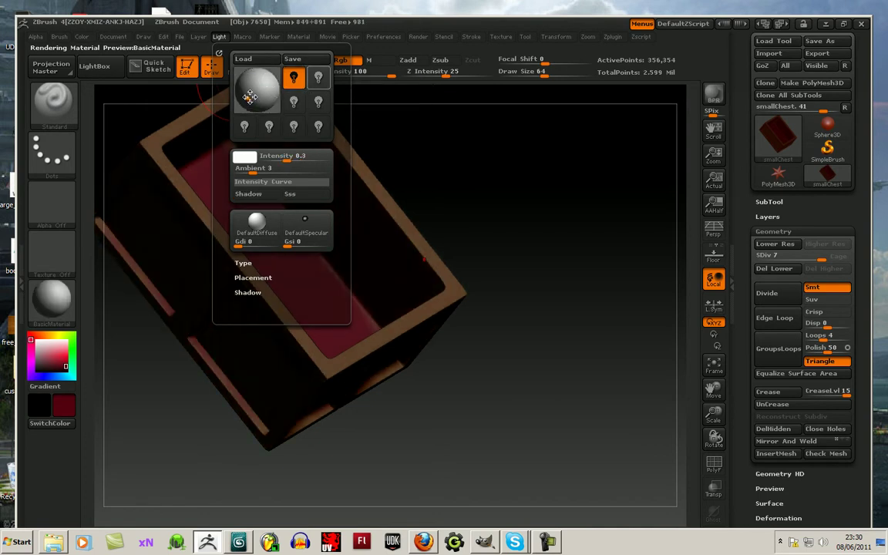
click(249, 95)
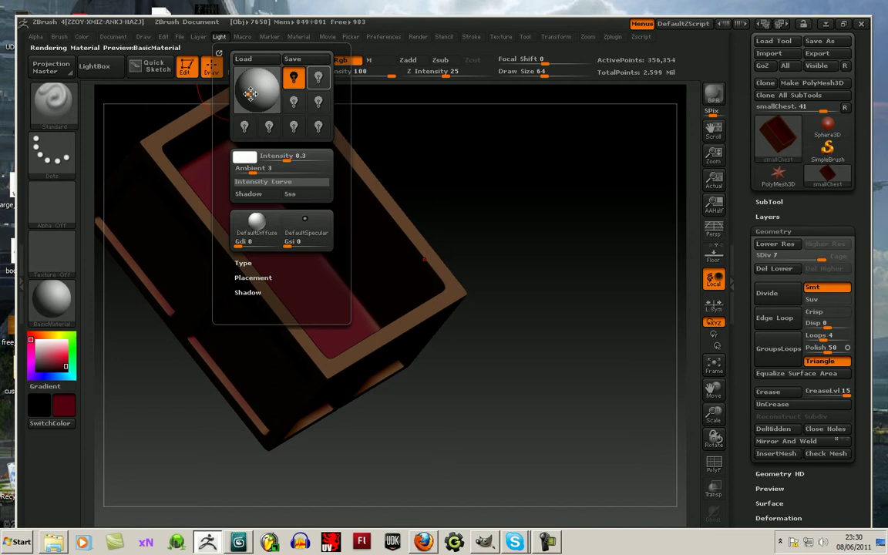
click(320, 81)
click(253, 94)
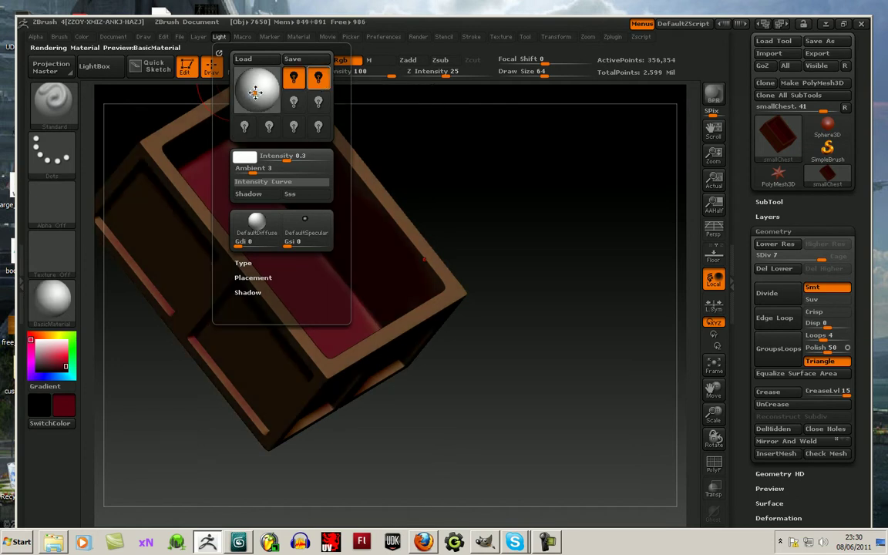
click(294, 102)
drag(261, 91, 266, 102)
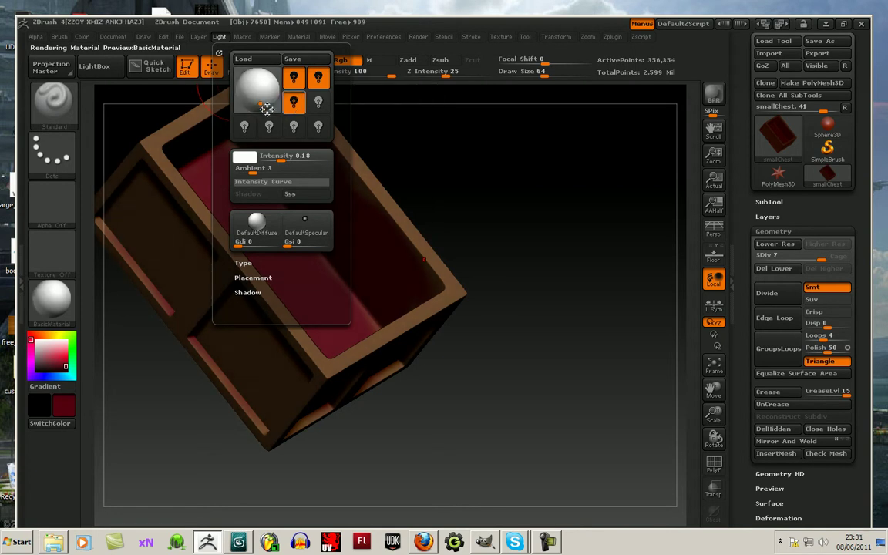
mouse_move(531, 214)
mouse_down()
mouse_move(547, 181)
mouse_move(553, 222)
mouse_move(537, 242)
mouse_move(476, 262)
mouse_up()
mouse_move(397, 183)
mouse_down()
mouse_move(502, 190)
mouse_move(517, 219)
mouse_move(525, 322)
mouse_move(553, 331)
mouse_move(506, 417)
mouse_up()
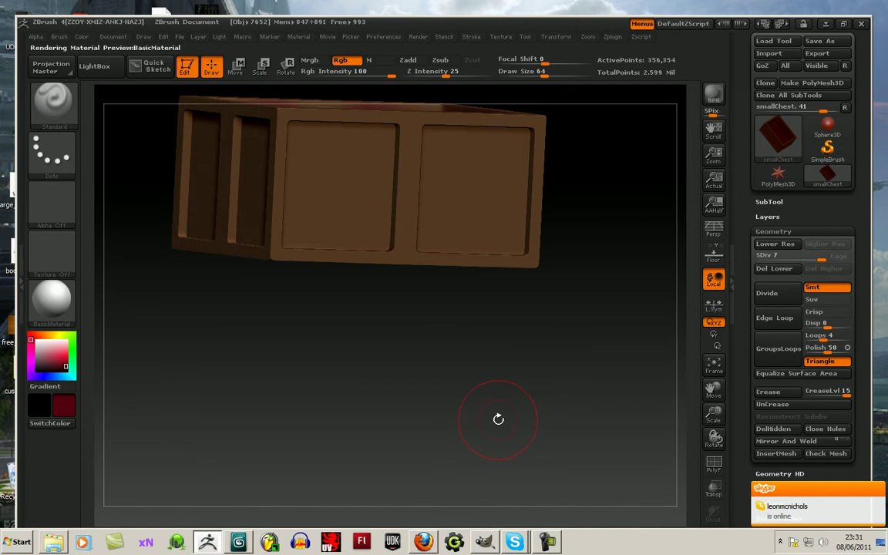
- Quit Skype from its taskbar menu
right_click(515, 549)
click(475, 482)
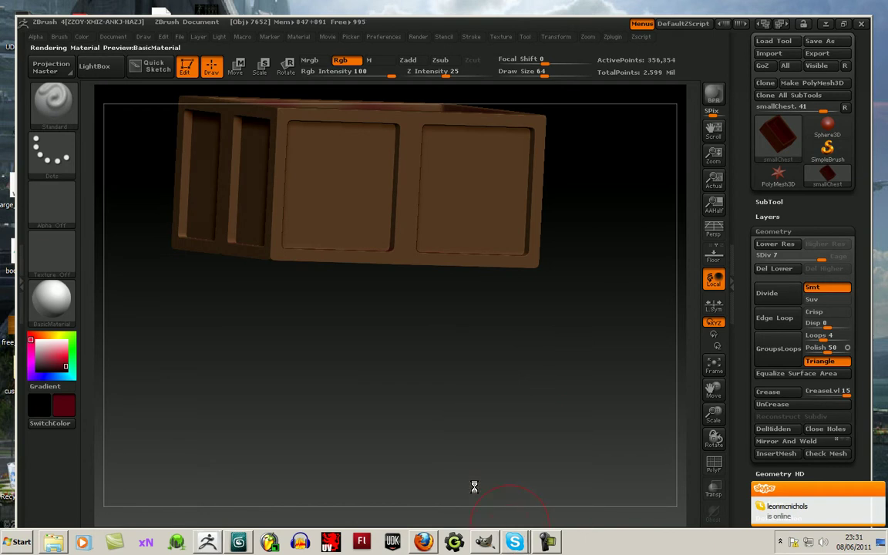
right_click(515, 545)
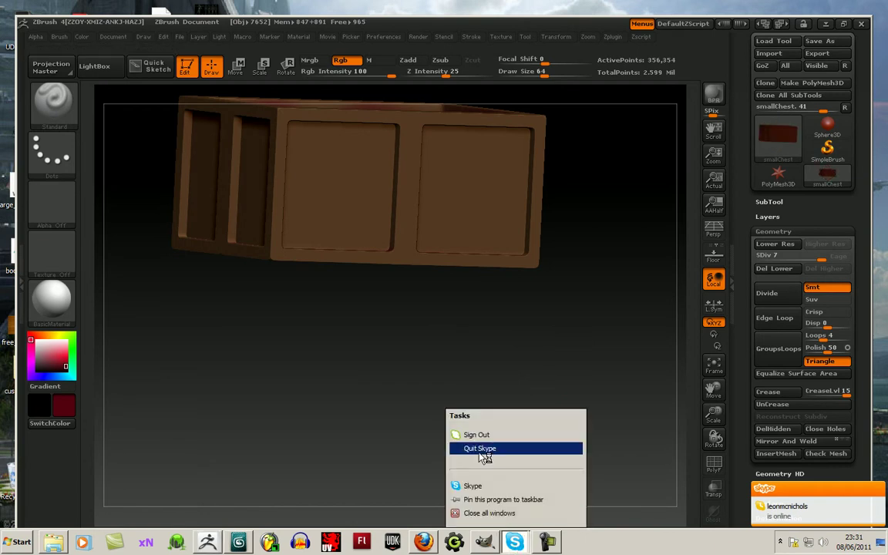
click(510, 450)
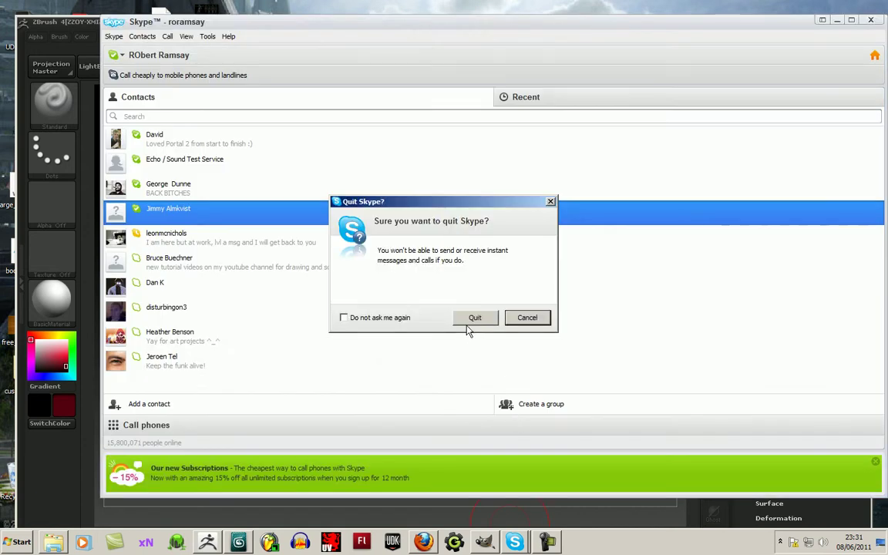
click(467, 324)
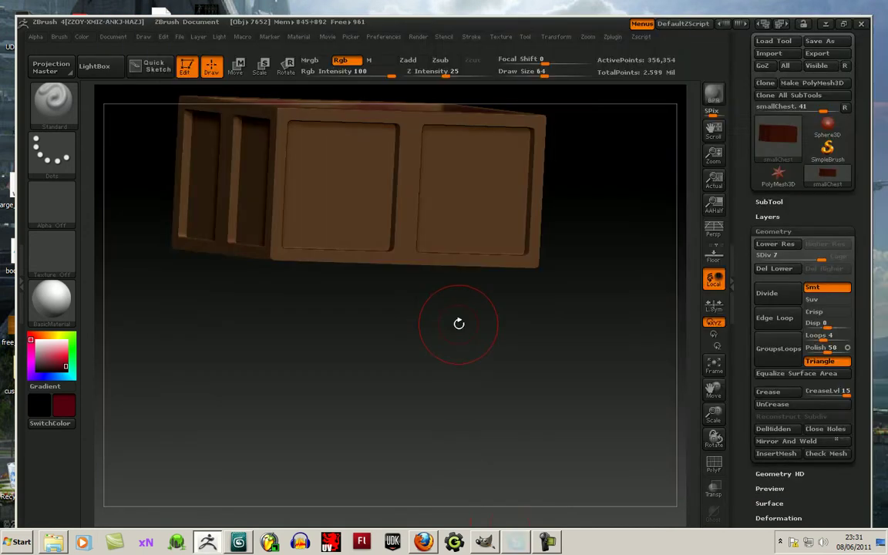
- Frame and inspect the chest from several angles, then set Draw Size to 24
mouse_move(605, 228)
mouse_down()
mouse_move(553, 333)
mouse_move(566, 372)
mouse_move(586, 351)
mouse_up()
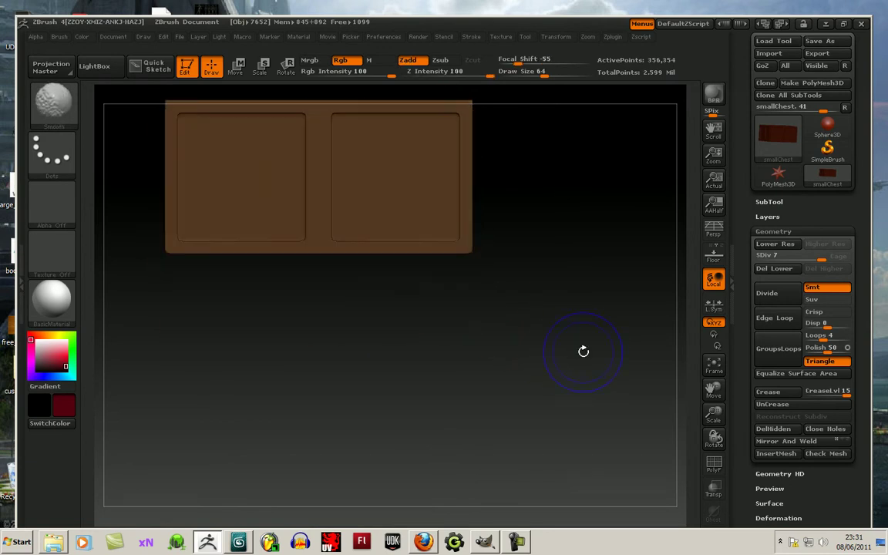
key(f)
mouse_move(714, 416)
mouse_down()
mouse_move(614, 350)
mouse_move(627, 402)
mouse_move(528, 312)
mouse_up()
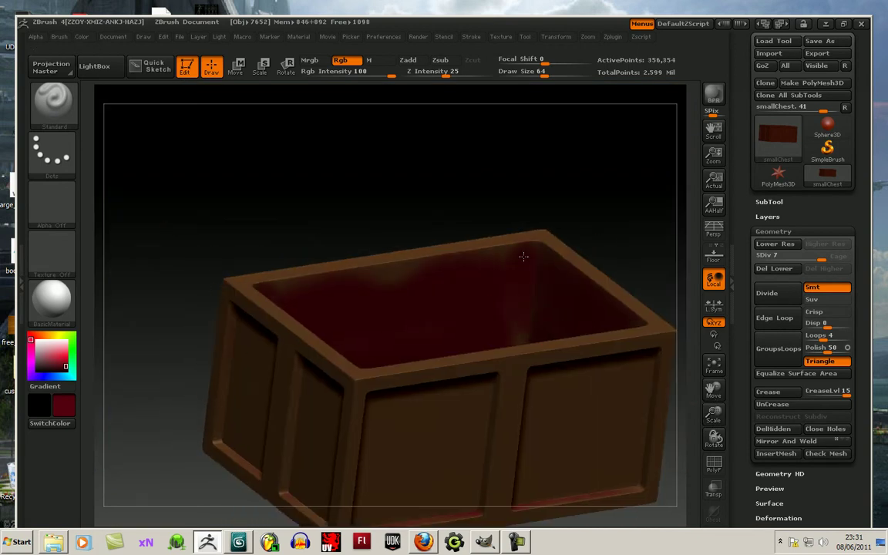
drag(621, 192, 514, 359)
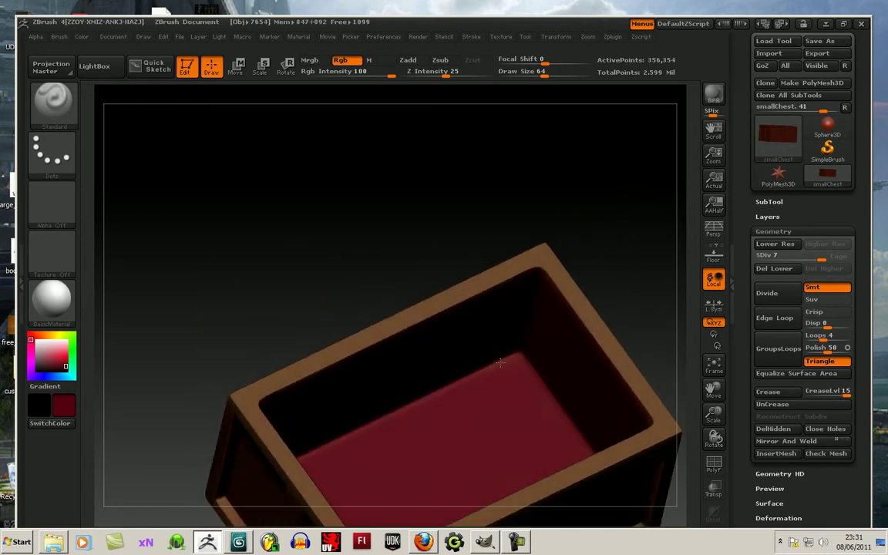
mouse_move(605, 255)
mouse_down()
mouse_move(599, 214)
mouse_move(530, 273)
mouse_up()
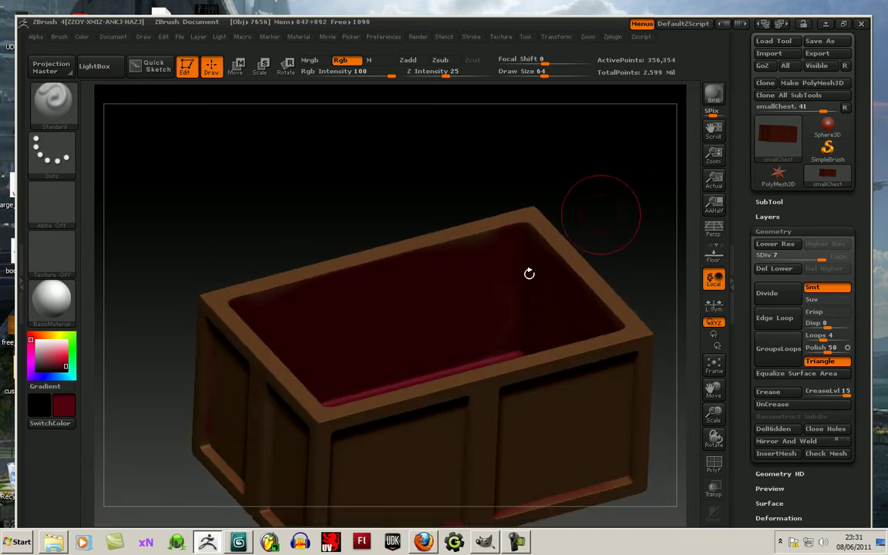
mouse_move(587, 232)
mouse_down()
mouse_move(620, 199)
mouse_move(606, 225)
mouse_move(574, 210)
mouse_move(581, 154)
mouse_move(562, 307)
mouse_move(542, 308)
mouse_up()
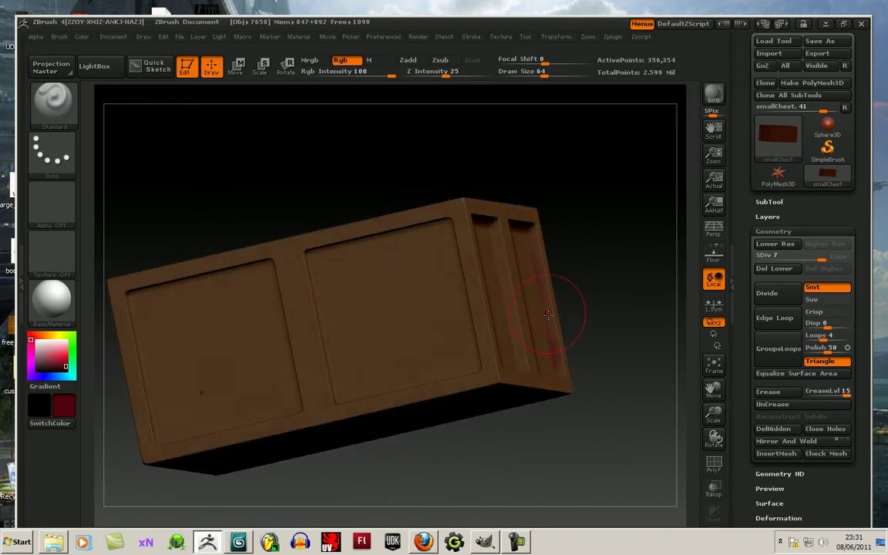
mouse_move(543, 71)
mouse_down()
mouse_move(533, 71)
mouse_move(542, 59)
mouse_move(525, 60)
mouse_up()
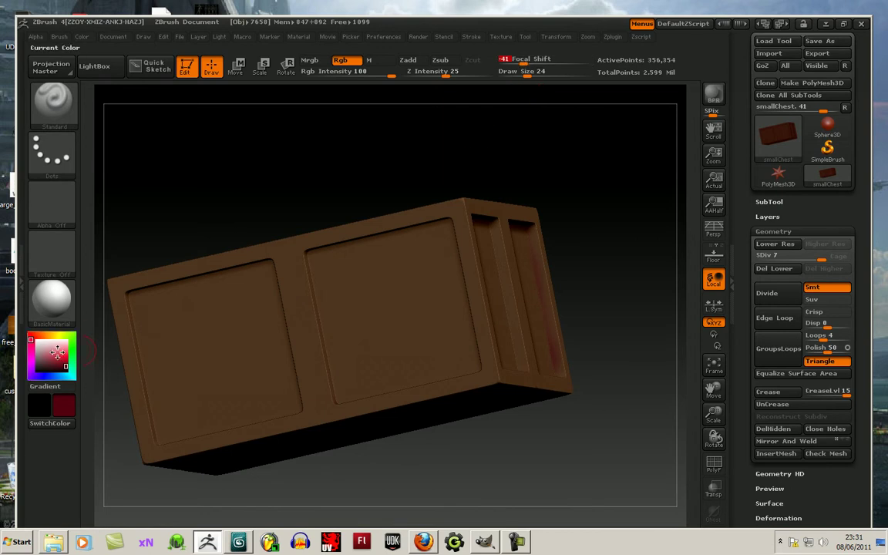
- Sample the chest's brown wood as paint colour, then frame the whole chest
drag(51, 356, 249, 301)
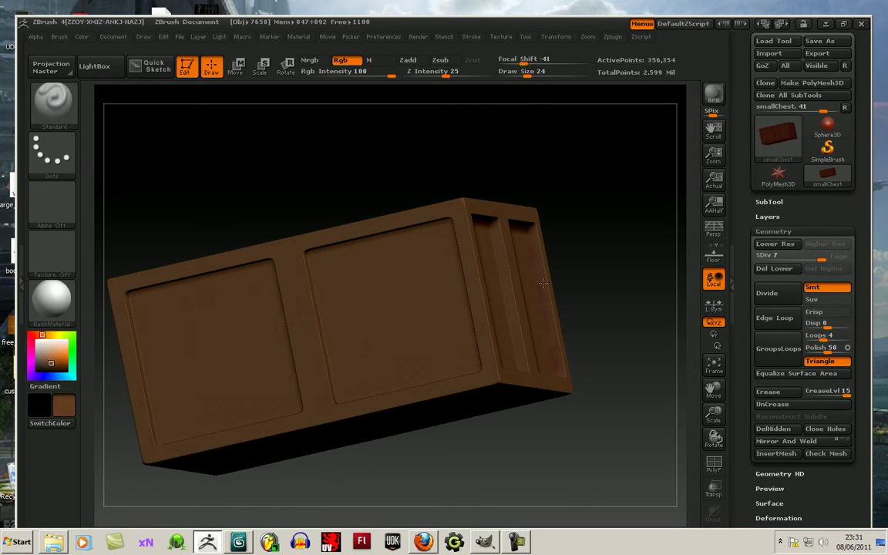
mouse_move(588, 260)
mouse_down()
mouse_move(632, 272)
mouse_move(532, 295)
mouse_up()
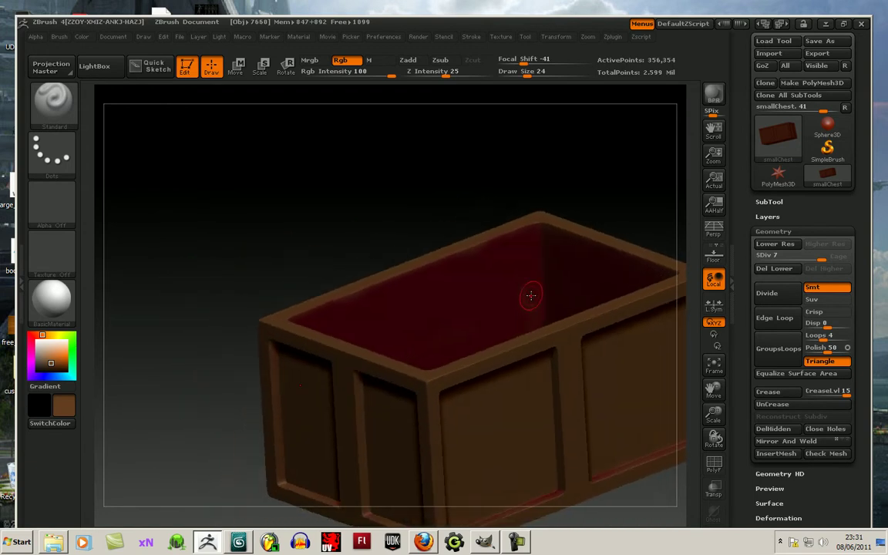
mouse_move(602, 170)
mouse_down()
mouse_move(571, 178)
mouse_move(586, 201)
mouse_move(567, 205)
mouse_move(592, 331)
mouse_move(444, 346)
mouse_up()
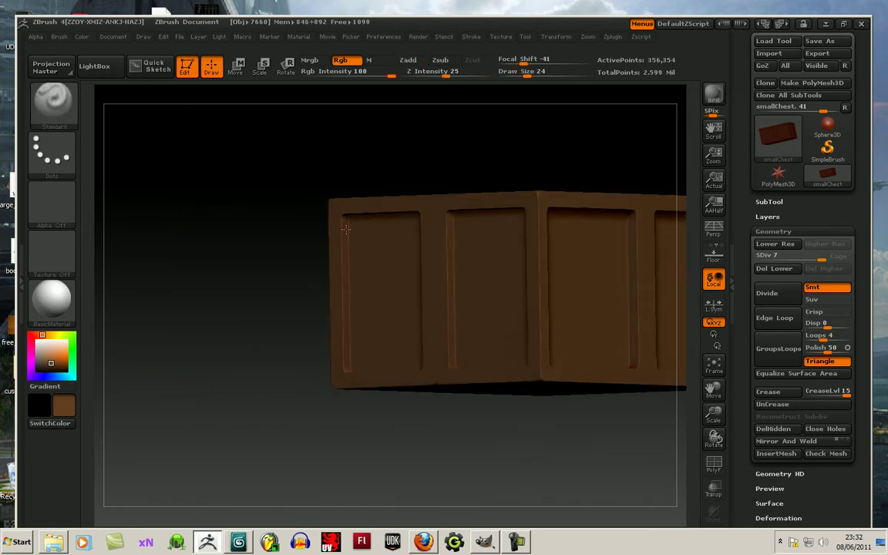
drag(311, 382, 307, 411)
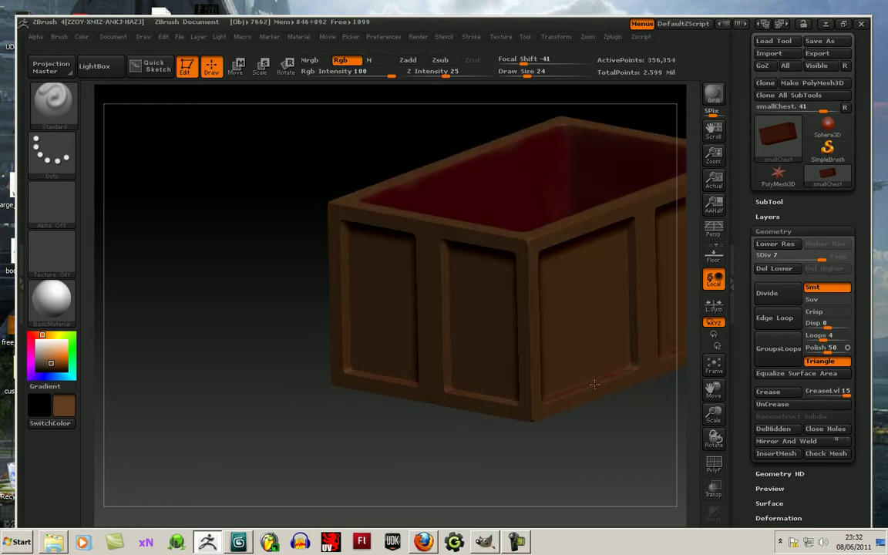
mouse_move(609, 420)
mouse_down()
mouse_move(642, 425)
mouse_move(697, 400)
mouse_move(542, 361)
mouse_up()
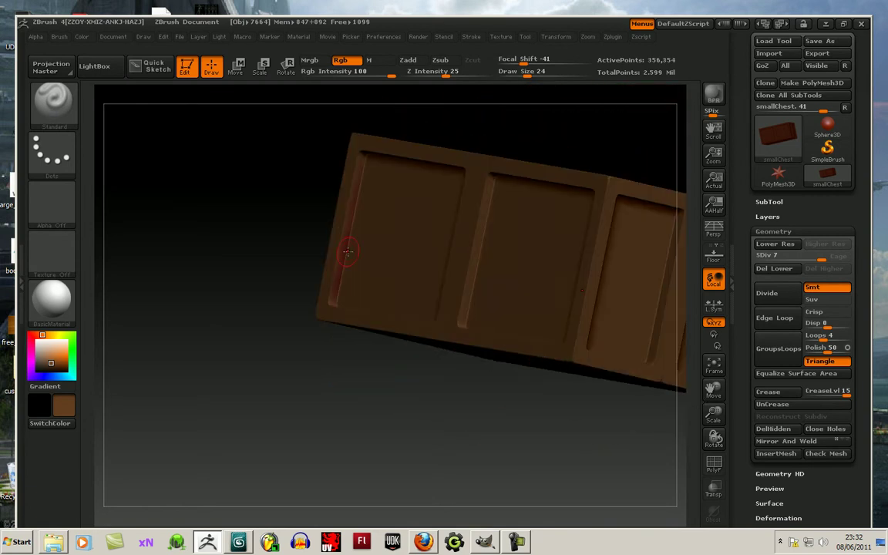
mouse_move(425, 392)
mouse_down()
mouse_move(485, 387)
mouse_move(497, 407)
mouse_move(466, 396)
mouse_move(379, 416)
mouse_move(351, 397)
mouse_move(528, 347)
mouse_move(636, 357)
mouse_up()
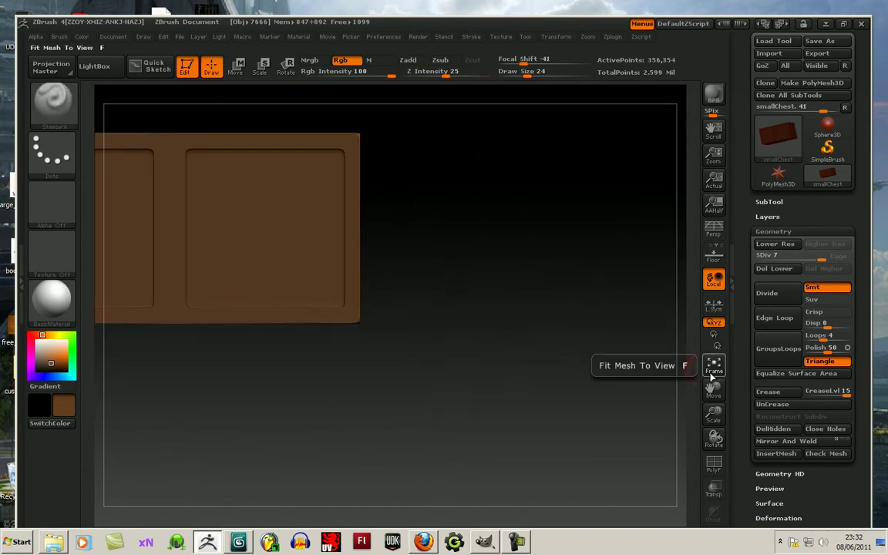
click(714, 369)
mouse_move(714, 415)
mouse_down()
mouse_move(709, 362)
mouse_move(609, 351)
mouse_move(575, 440)
mouse_up()
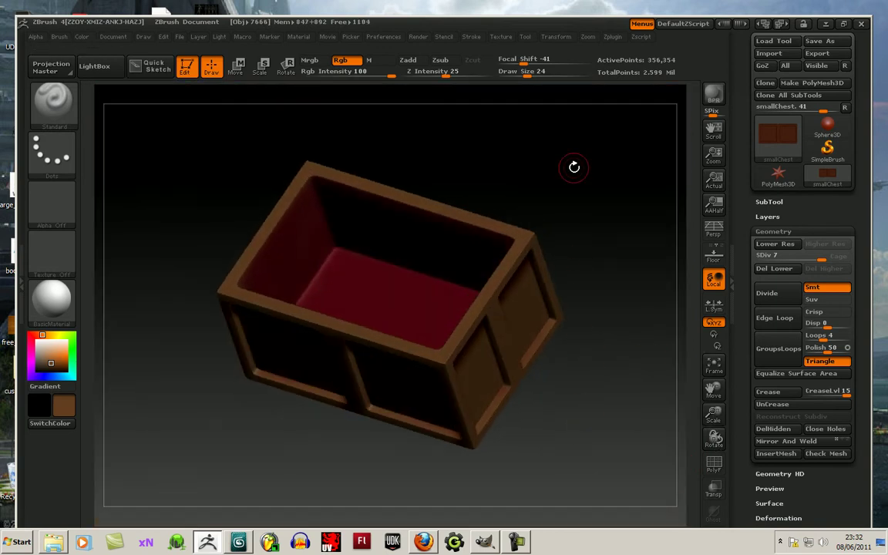
click(31, 336)
click(48, 367)
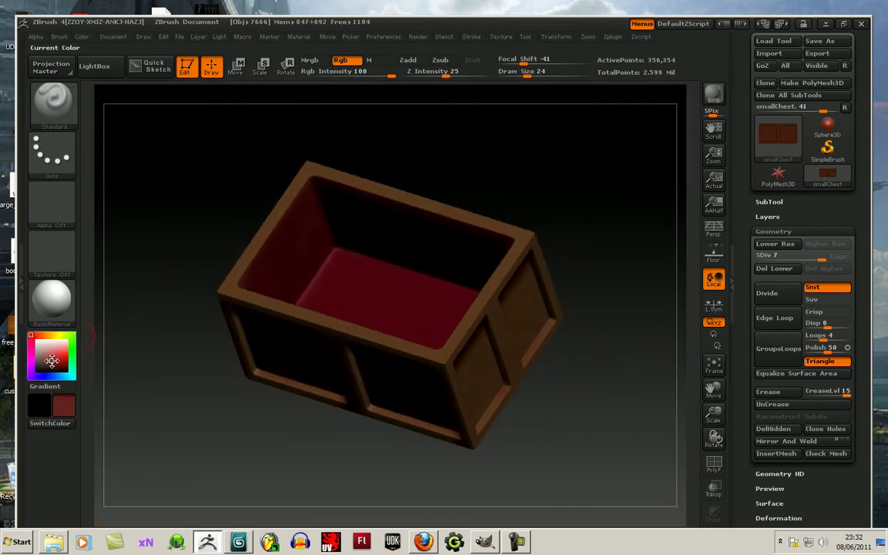
drag(526, 75, 538, 76)
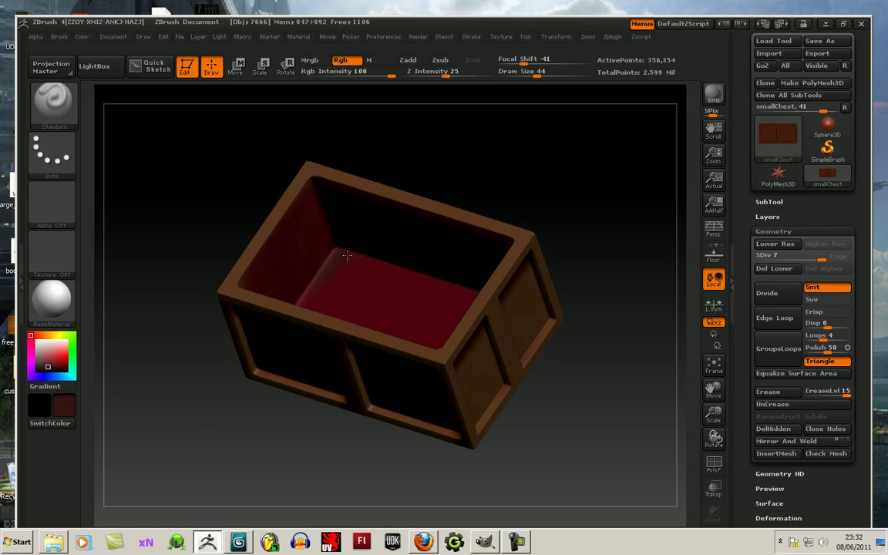
mouse_move(511, 183)
mouse_down()
mouse_move(483, 250)
mouse_move(468, 230)
mouse_move(362, 285)
mouse_up()
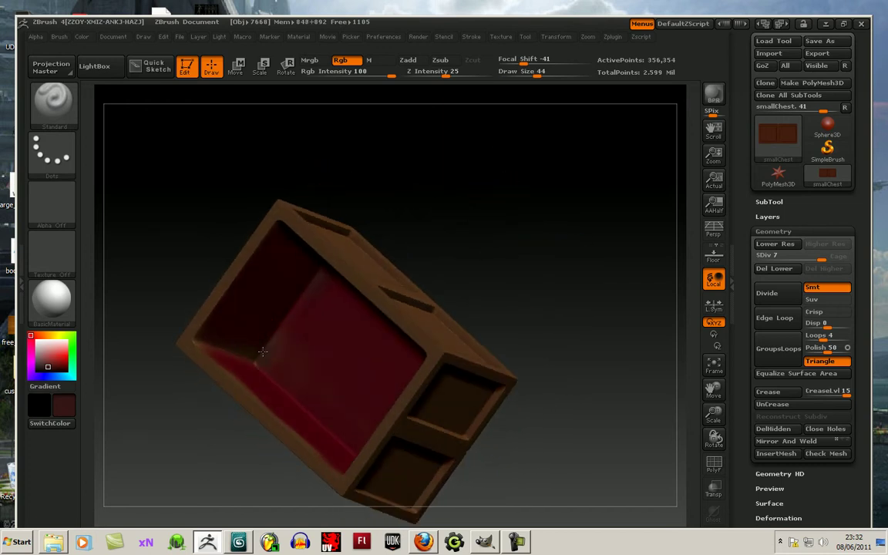
mouse_move(540, 308)
mouse_down()
mouse_move(515, 264)
mouse_move(353, 288)
mouse_up()
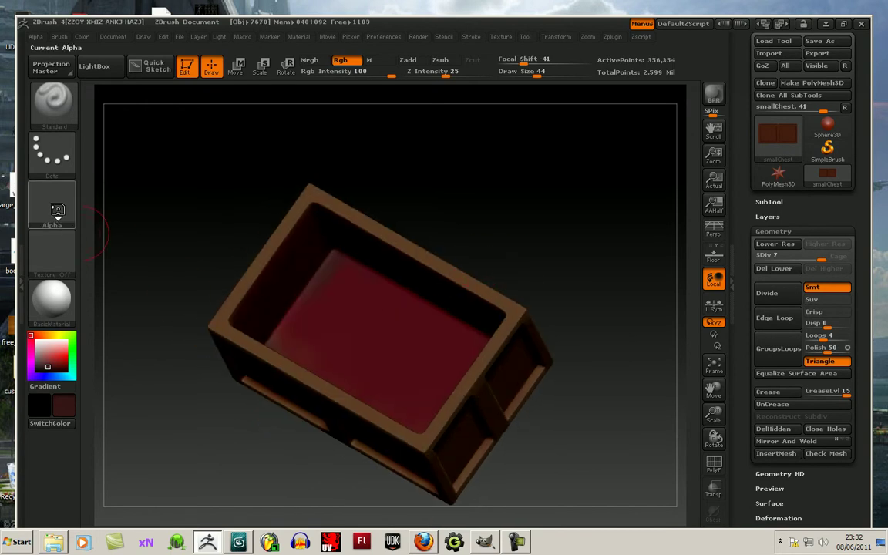
- Load speckled Alpha 24, set Draw Size 95, and pick a dark grime colour
click(57, 214)
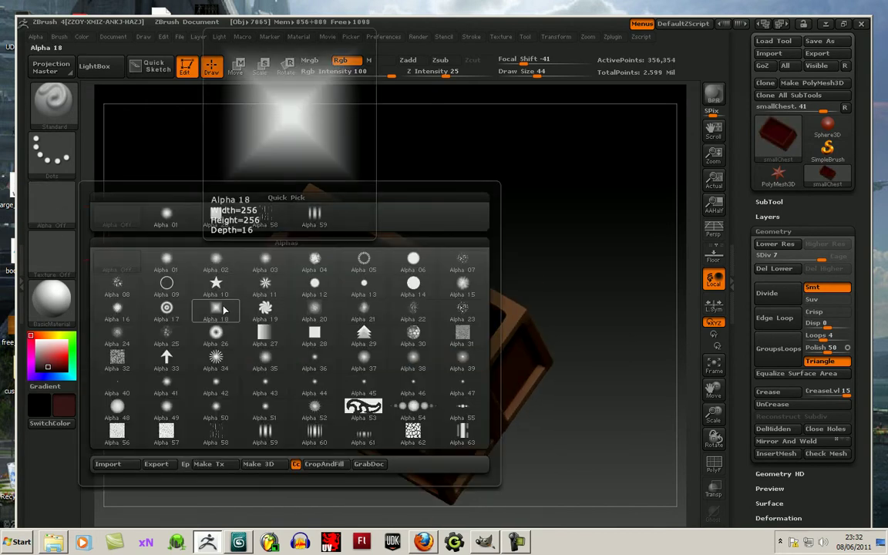
click(113, 302)
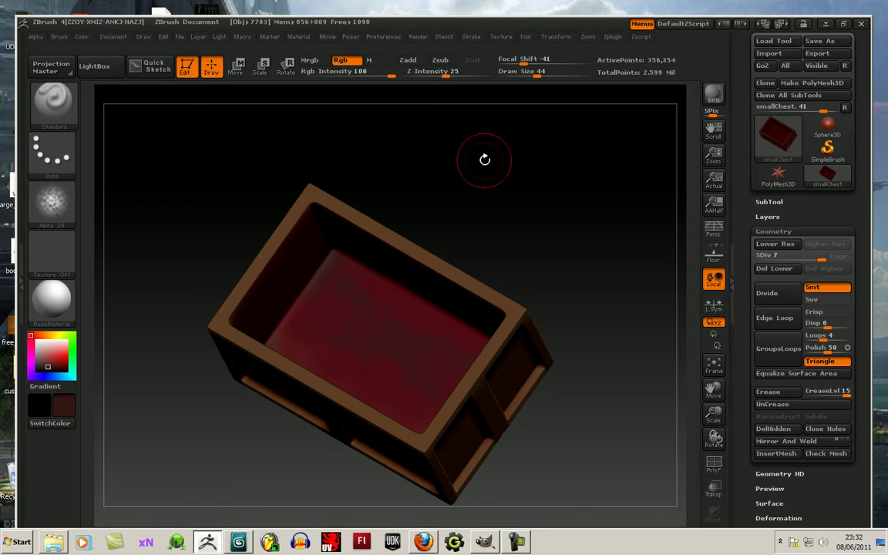
drag(537, 76, 554, 76)
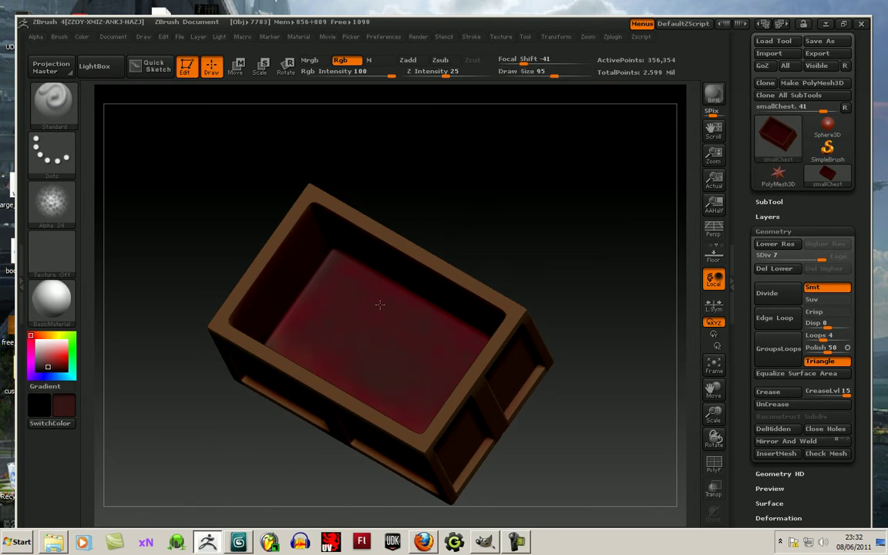
click(42, 368)
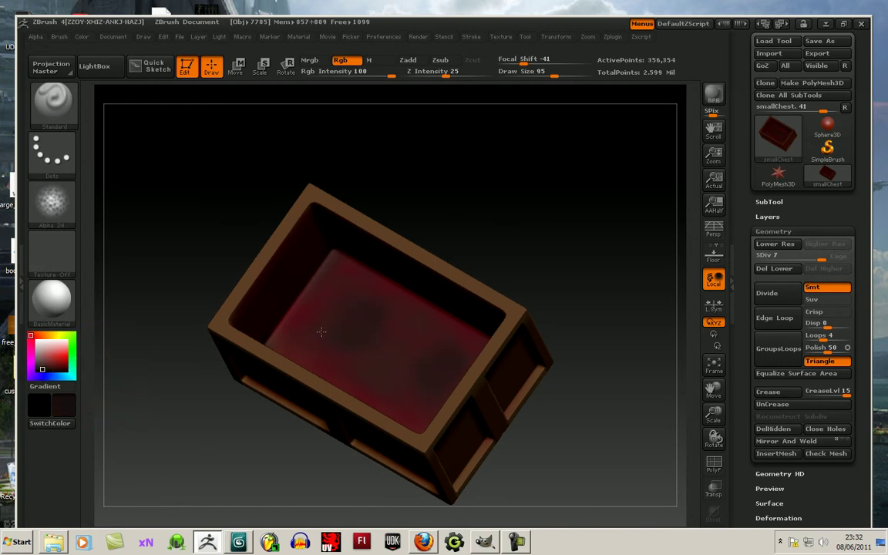
mouse_move(540, 232)
mouse_down()
mouse_move(524, 214)
mouse_move(552, 154)
mouse_move(567, 163)
mouse_move(553, 194)
mouse_up()
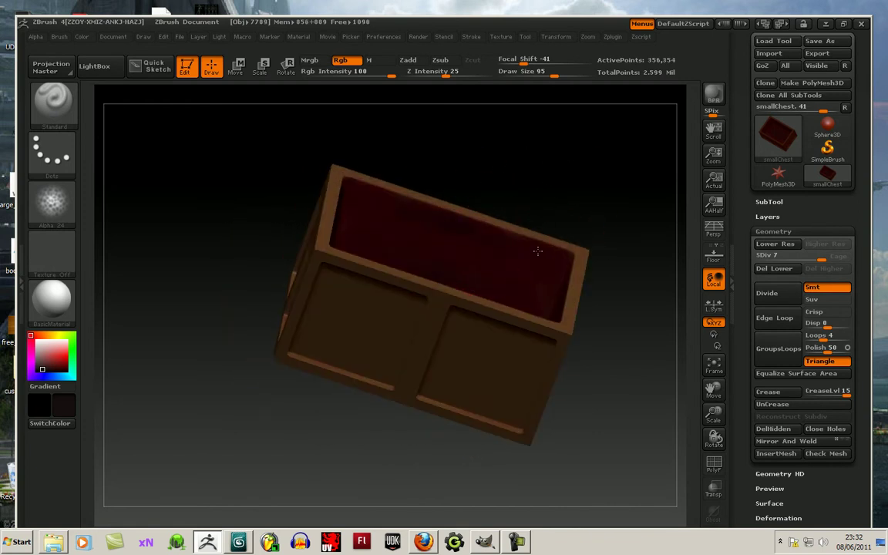
mouse_move(629, 208)
mouse_down()
mouse_move(644, 293)
mouse_move(568, 301)
mouse_move(615, 317)
mouse_move(599, 353)
mouse_move(406, 391)
mouse_up()
mouse_move(499, 469)
mouse_down()
mouse_move(498, 406)
mouse_move(476, 347)
mouse_up()
- Switch to Zadd with Rgb off at Z Intensity 8, face the interior floor, and pick gold-orange
click(410, 61)
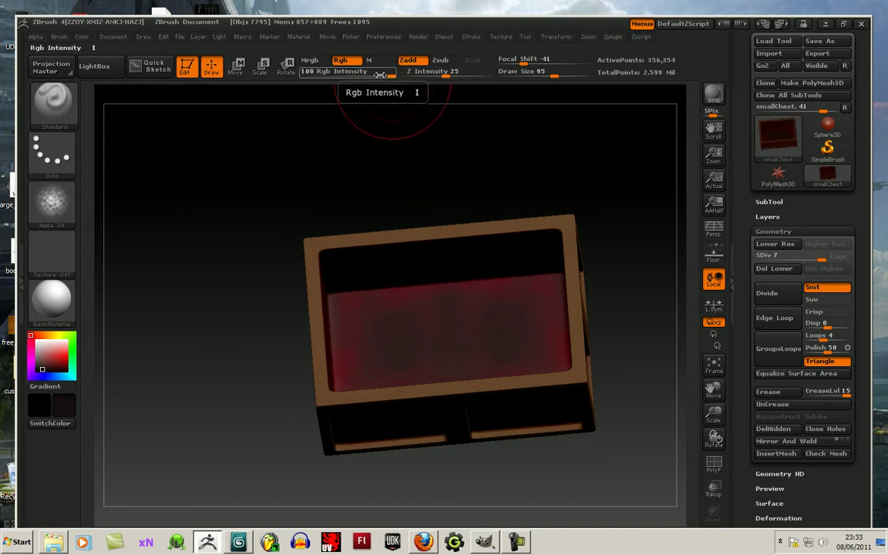
click(343, 61)
drag(444, 72, 429, 72)
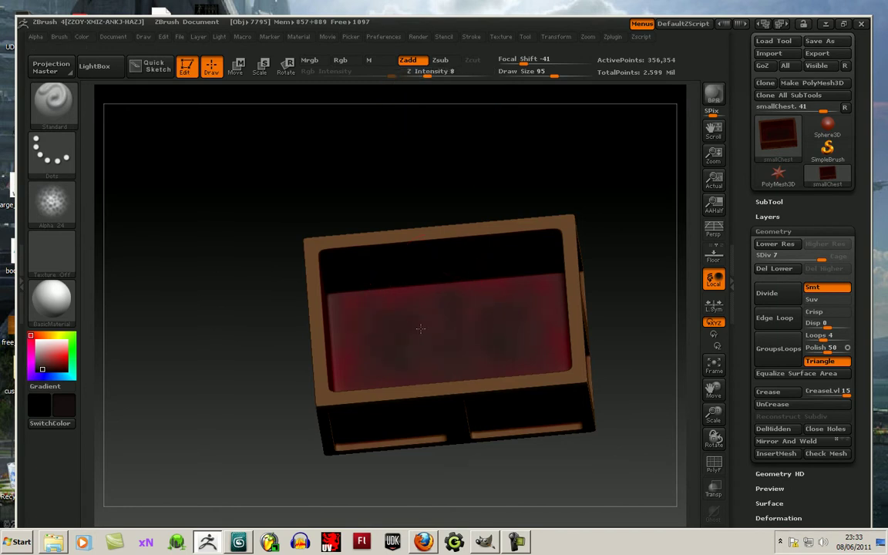
mouse_move(635, 338)
mouse_down()
mouse_move(650, 349)
mouse_move(649, 361)
mouse_move(493, 388)
mouse_up()
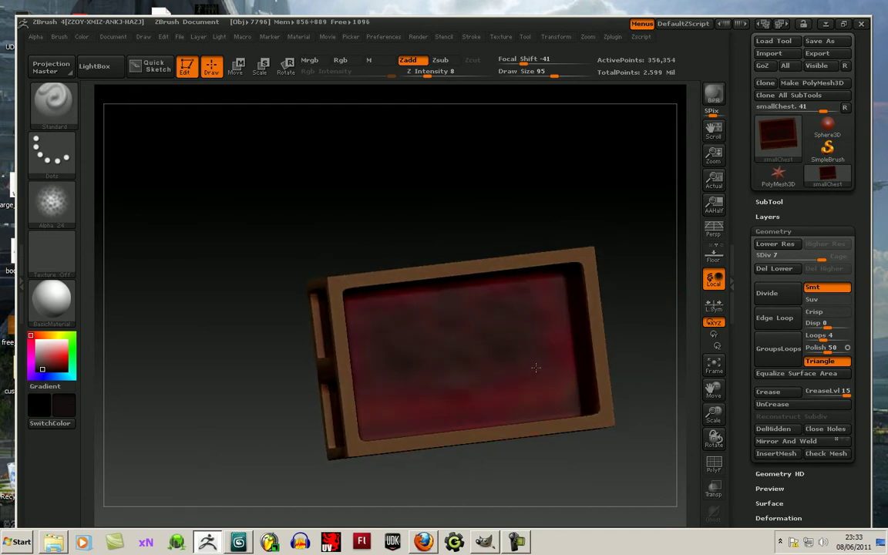
drag(613, 320, 631, 298)
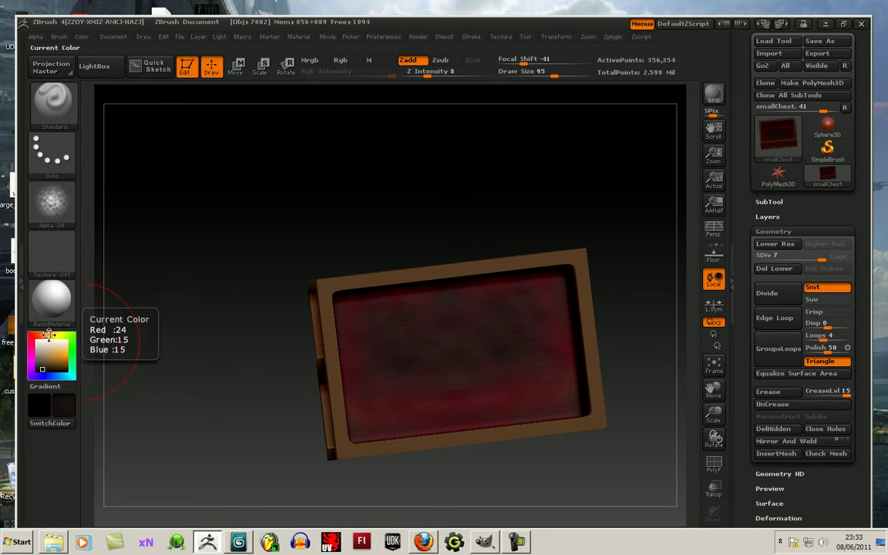
drag(47, 336, 54, 357)
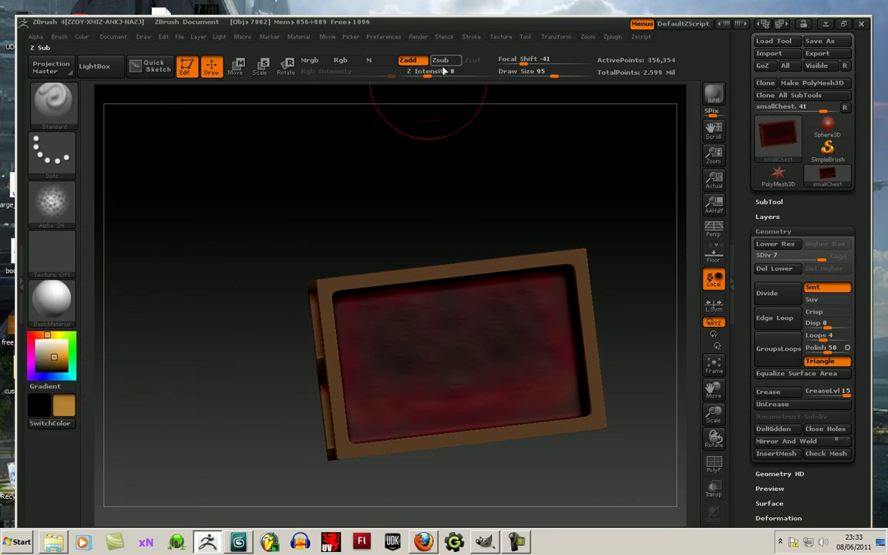
- Enable Zsub and Rgb painting with an Rgb Intensity of 19
click(440, 59)
click(340, 60)
click(353, 71)
text(19)
key(Return)
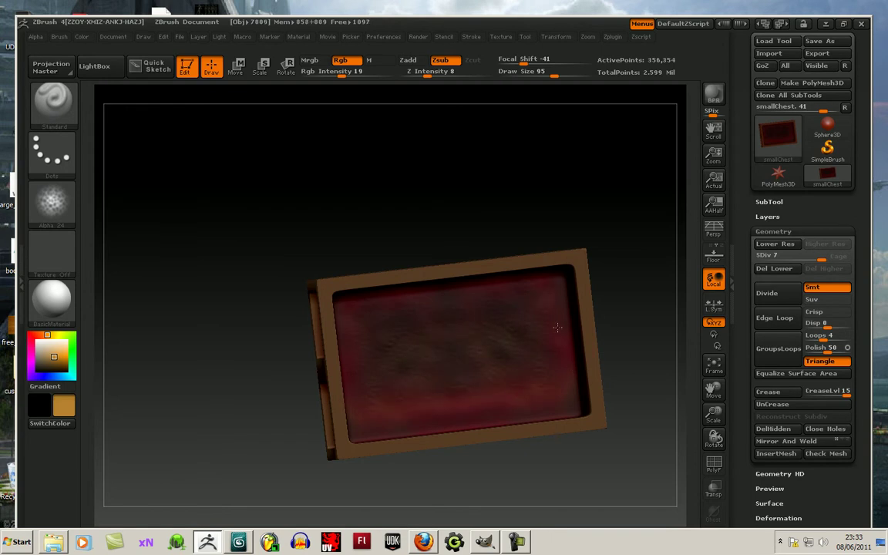
- Smooth the interior floor with Shift passes, toggling Zadd off and back on
key(shift)
key(shift)
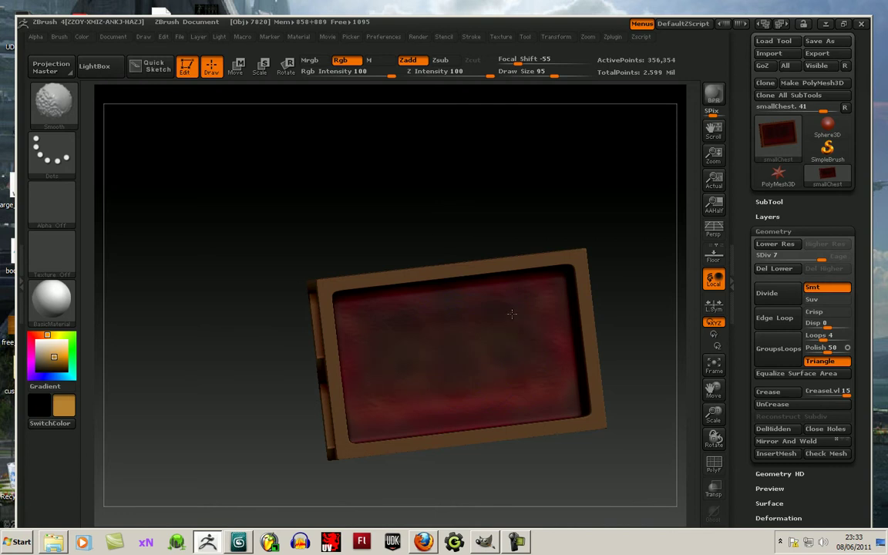
click(408, 59)
click(406, 60)
key(alt)
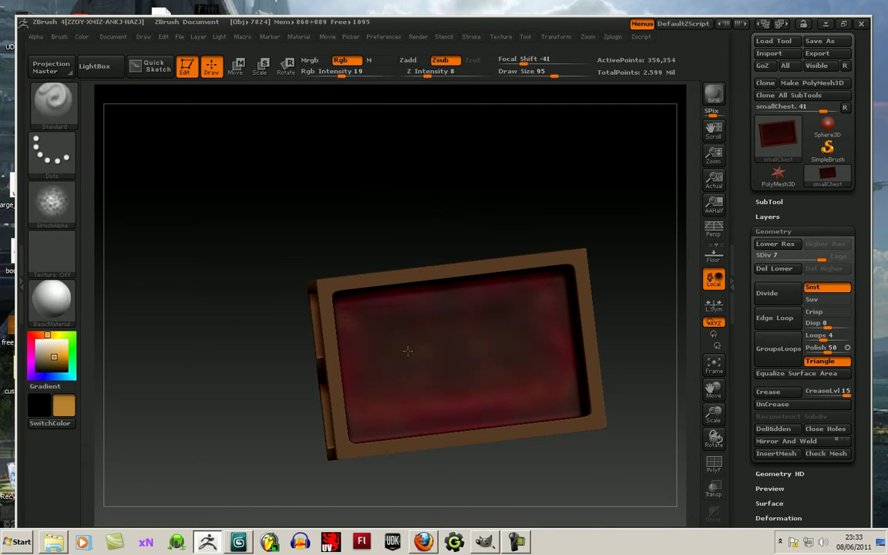
key(shift)
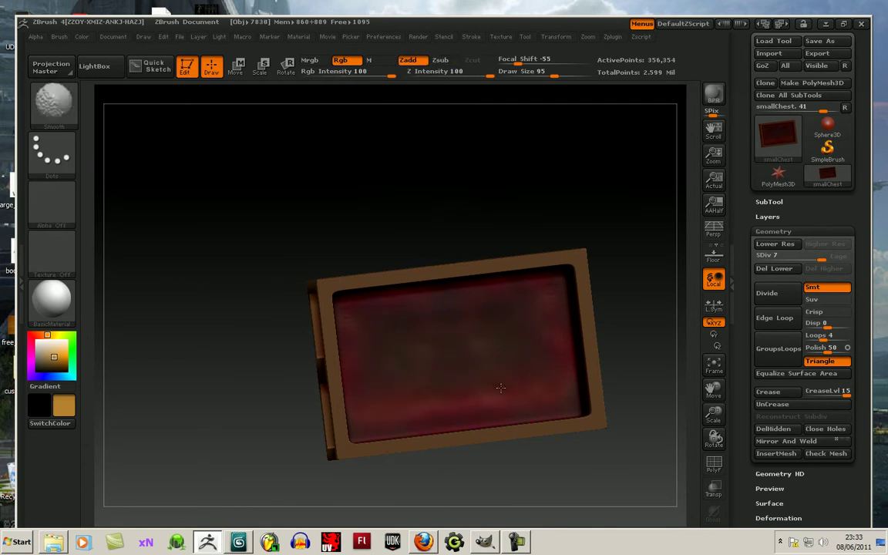
mouse_move(596, 307)
mouse_down()
mouse_move(584, 242)
mouse_move(607, 397)
mouse_move(460, 432)
mouse_move(261, 423)
mouse_up()
- Pick dark red, turn Zsub off, and set Draw Size 31 and Rgb Intensity 43
drag(65, 360, 341, 396)
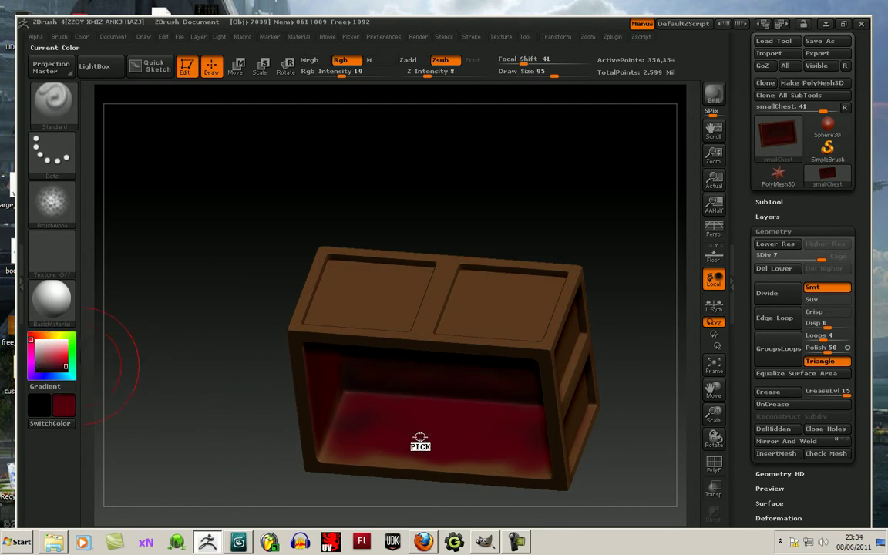
click(441, 60)
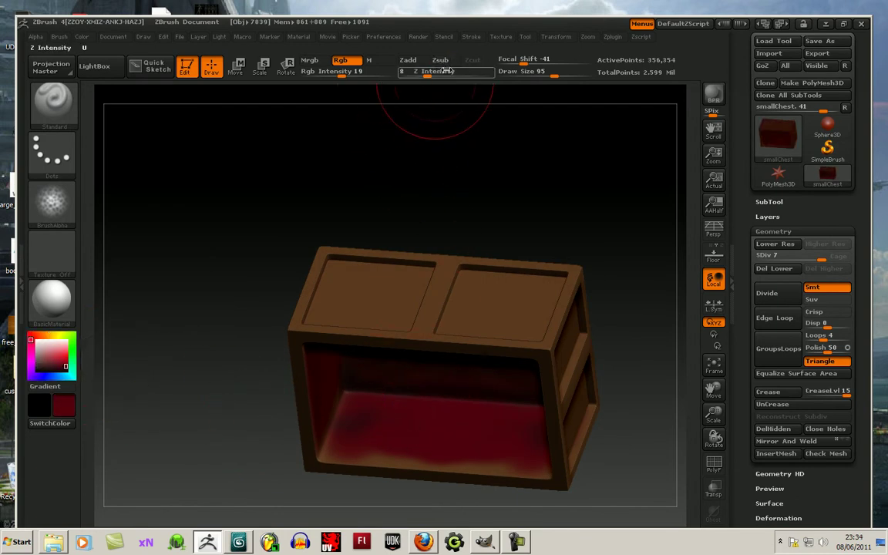
drag(344, 75, 356, 75)
drag(501, 72, 529, 73)
drag(356, 72, 343, 73)
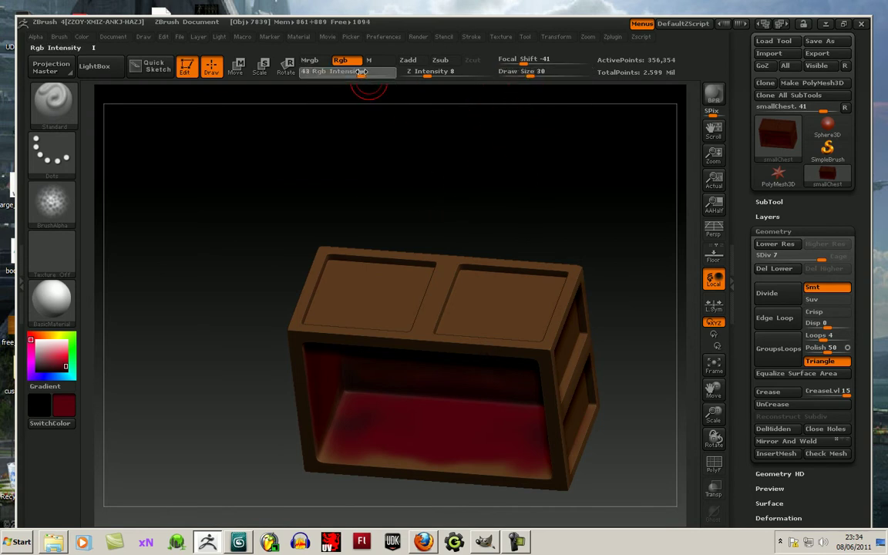
drag(531, 73, 530, 72)
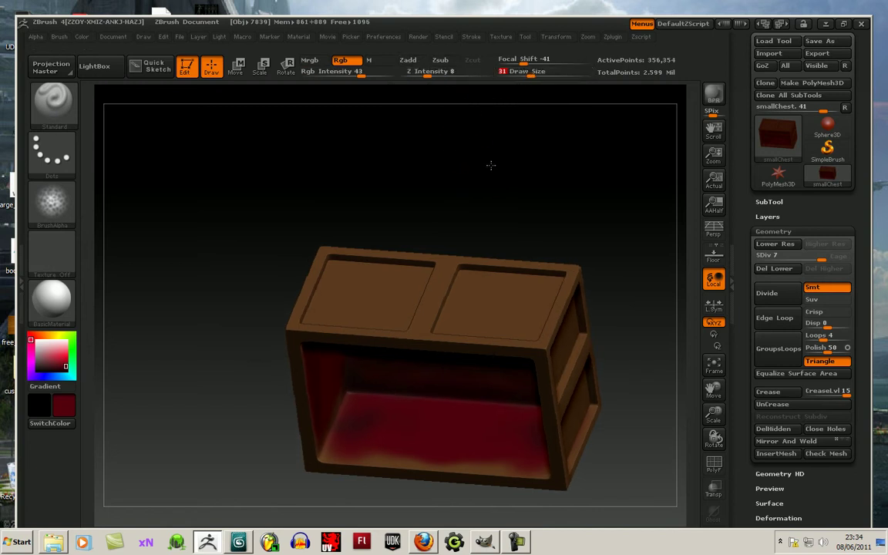
drag(490, 167, 436, 353)
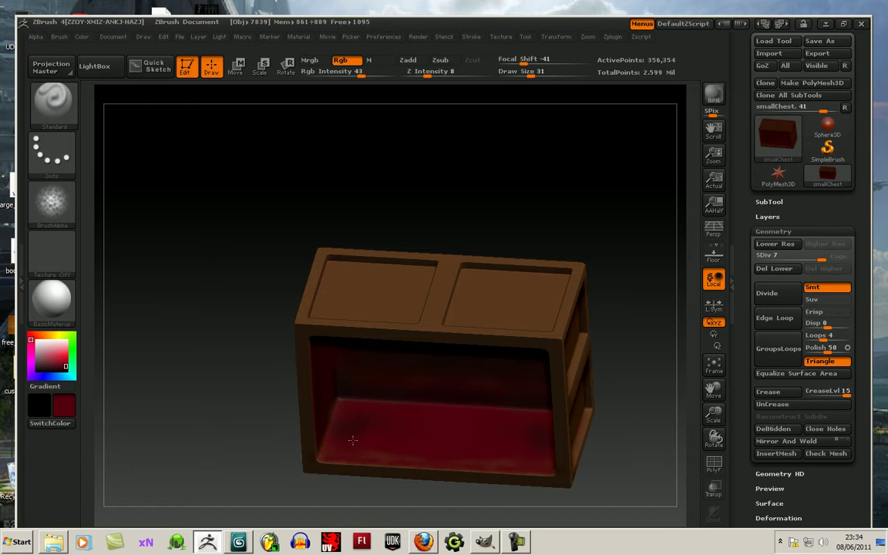
mouse_move(276, 473)
mouse_down()
mouse_move(384, 287)
mouse_move(403, 275)
mouse_up()
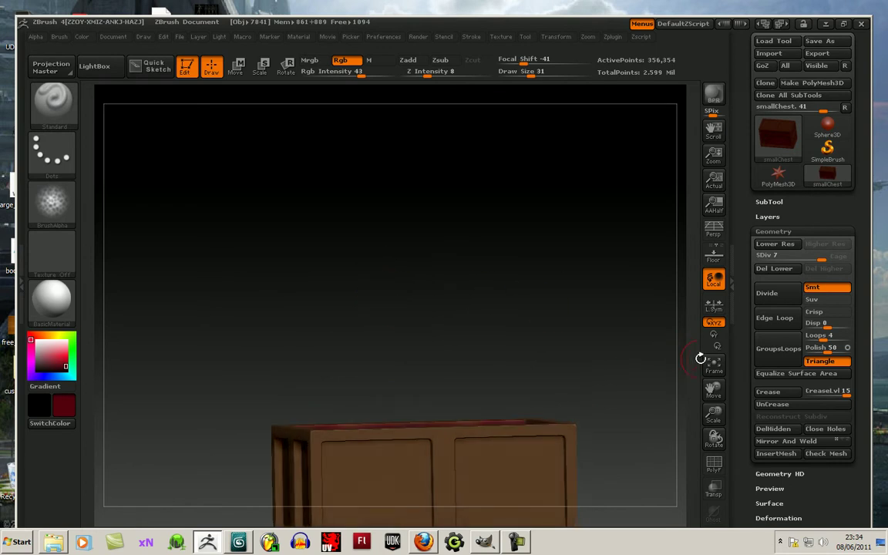
- Frame the chest front-on, pick a wood brown, and darken the front panel at Draw Size 39
click(714, 362)
drag(486, 459, 496, 471)
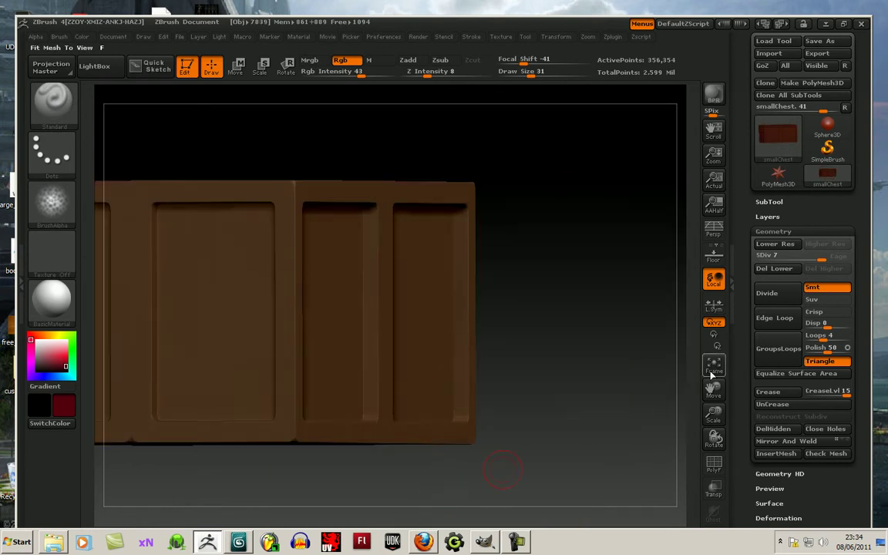
click(714, 363)
mouse_move(714, 416)
mouse_down()
mouse_move(501, 451)
mouse_move(512, 456)
mouse_up()
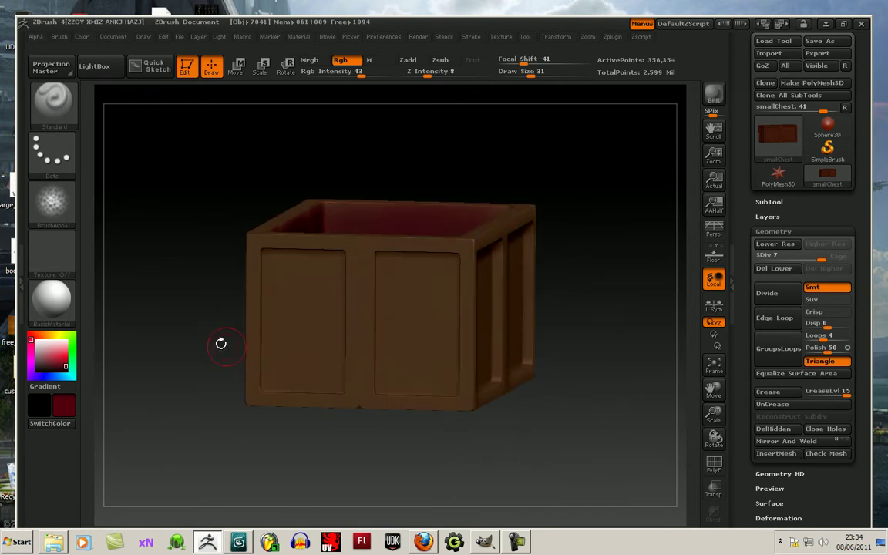
drag(46, 357, 314, 327)
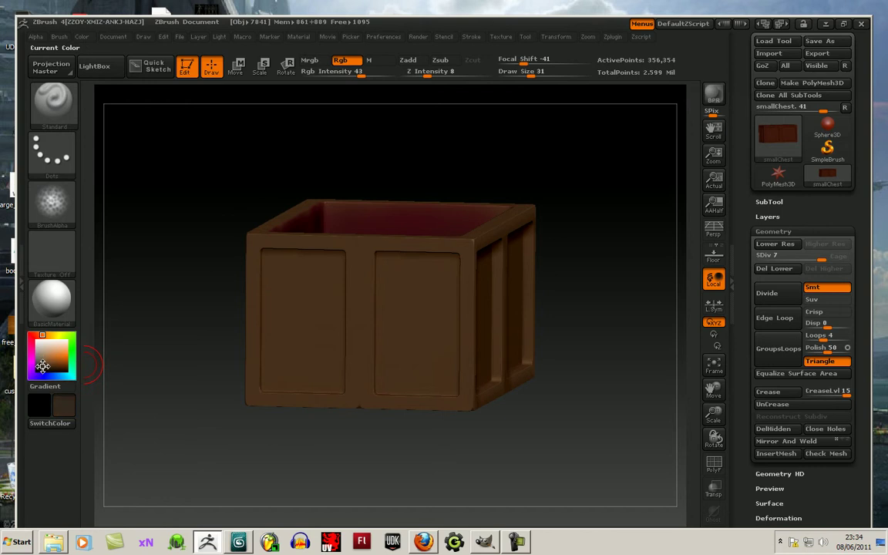
drag(538, 71, 544, 71)
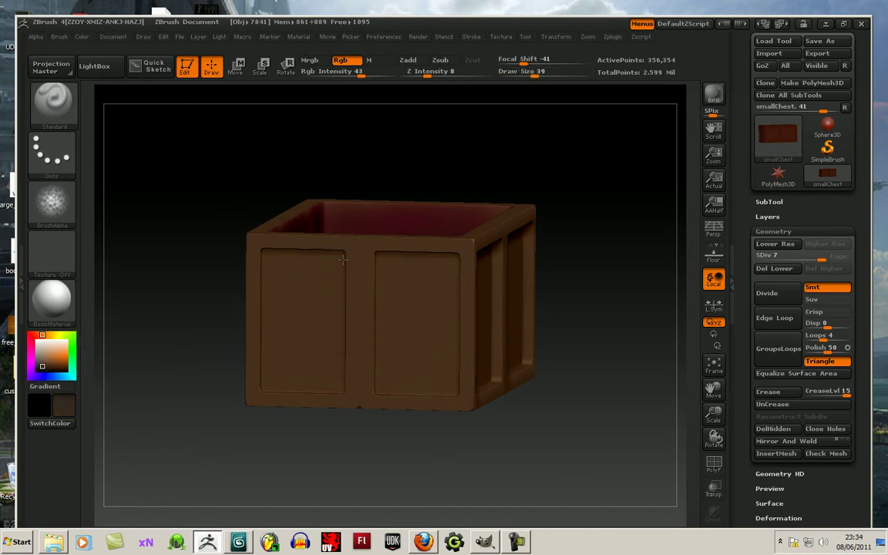
drag(331, 393, 303, 386)
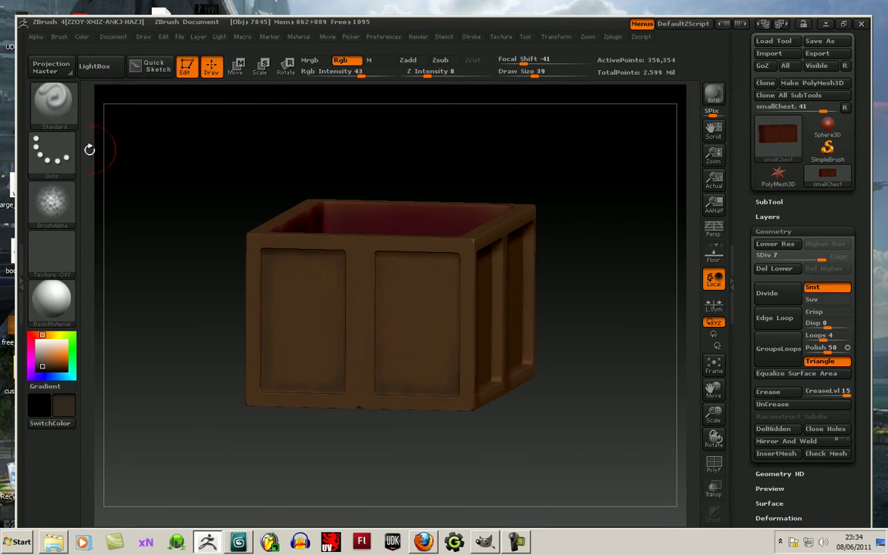
- Switch the stroke type to FreeHand and tilt the chest to view its underside
click(60, 164)
click(215, 166)
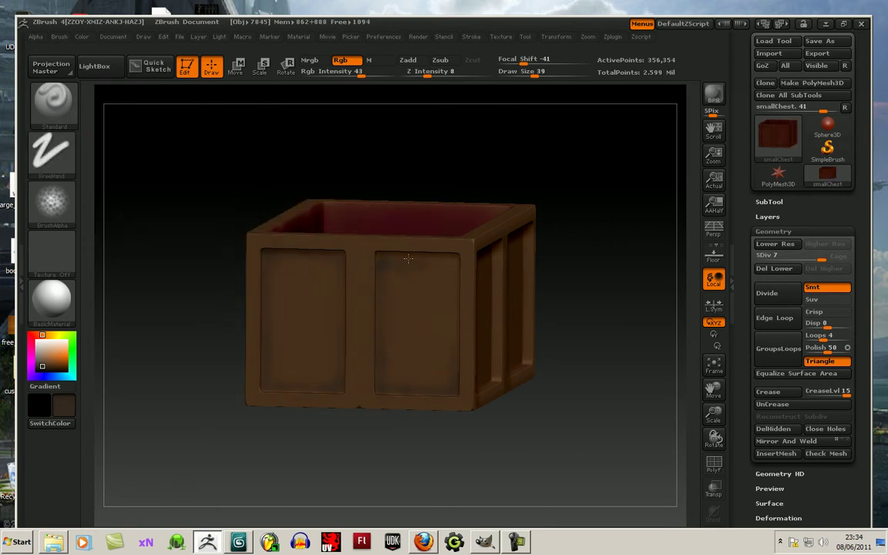
mouse_move(530, 293)
mouse_down()
mouse_move(598, 300)
mouse_move(408, 257)
mouse_up()
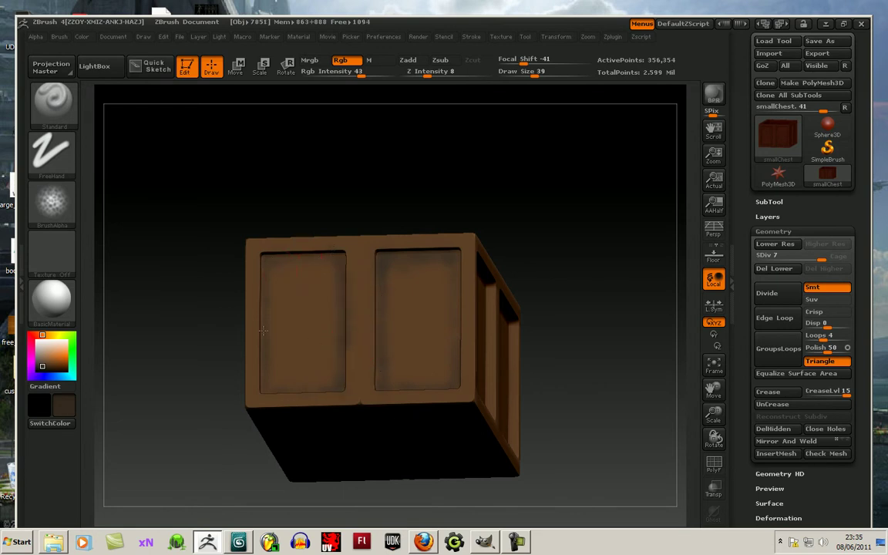
- Streak light tan wood grain on the left door panel using Alpha 58 with Zadd
click(51, 199)
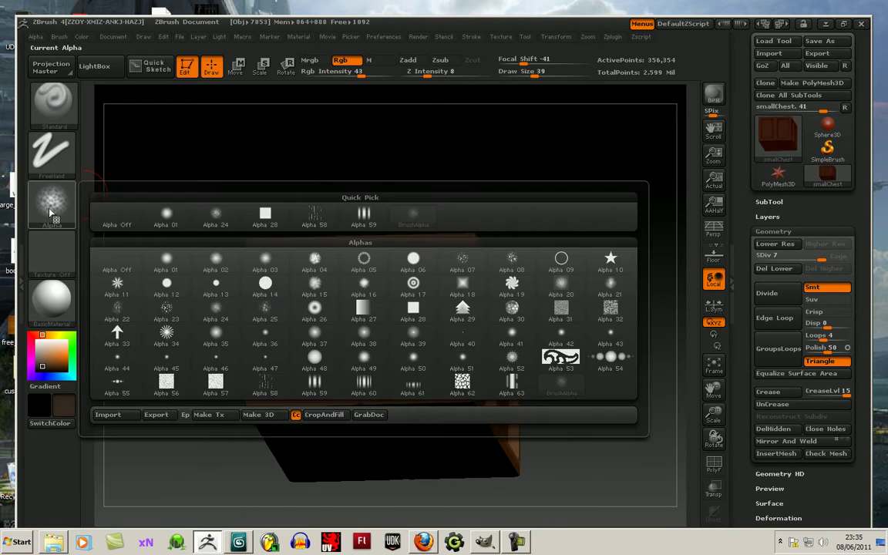
click(265, 381)
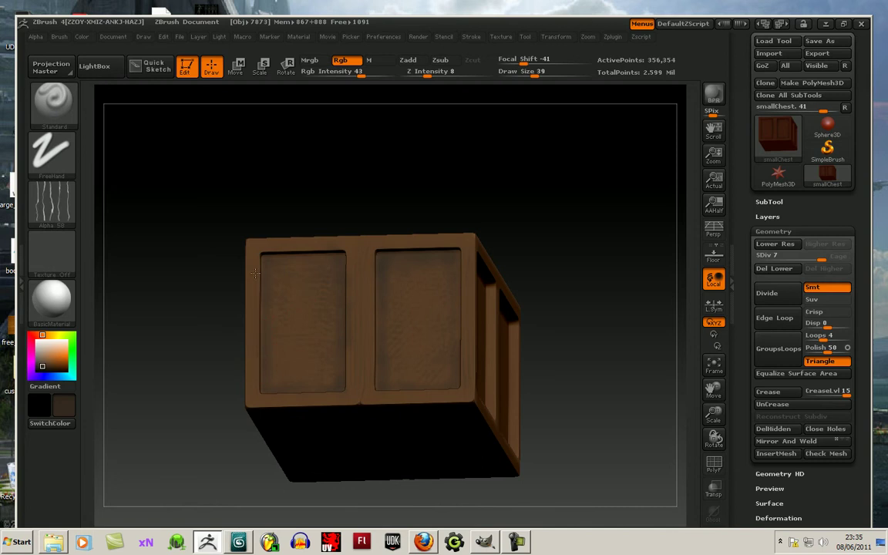
click(43, 356)
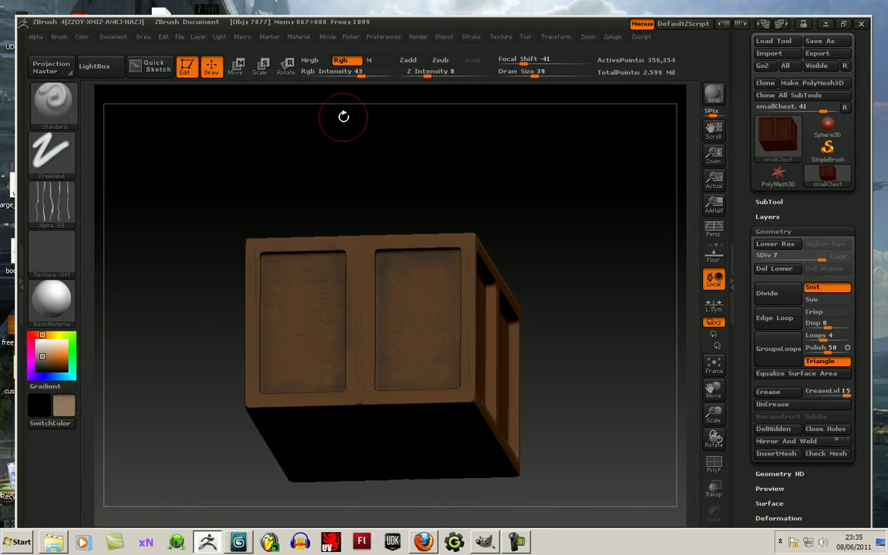
click(408, 60)
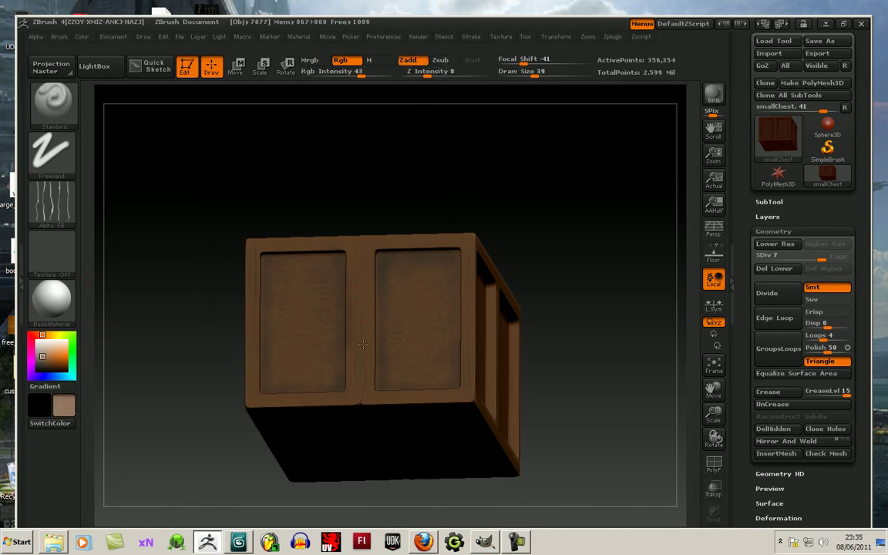
mouse_move(286, 248)
mouse_down()
mouse_move(282, 318)
mouse_move(332, 357)
mouse_up()
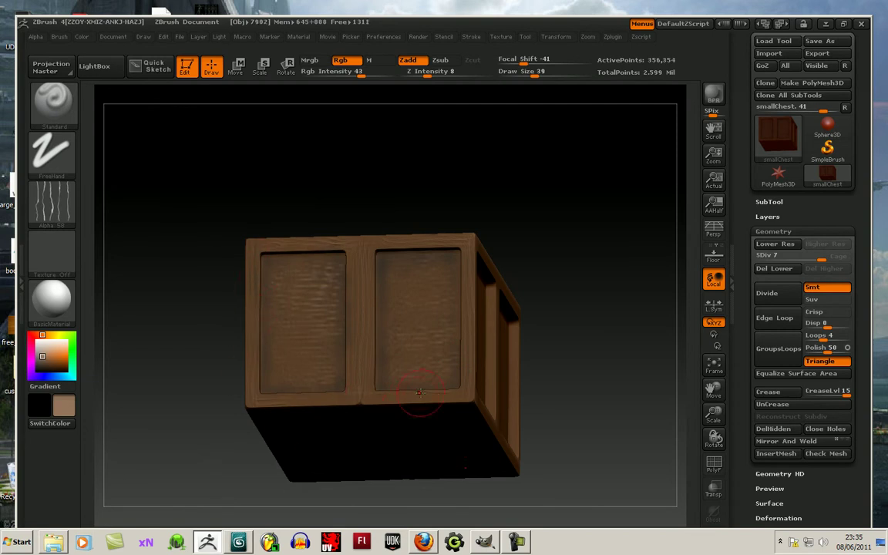
mouse_move(527, 339)
mouse_down()
mouse_move(591, 396)
mouse_move(575, 377)
mouse_up()
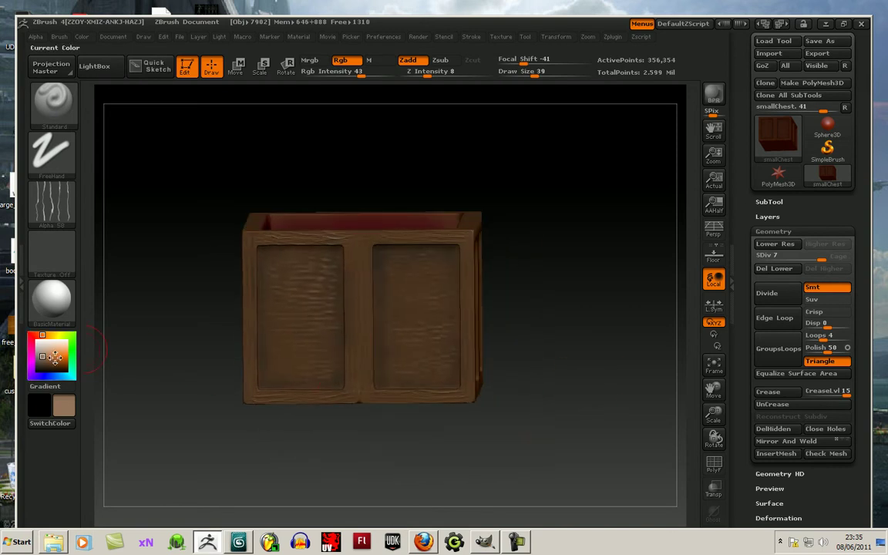
- Carve dark brown grain with Zsub along the frame's left edge, bottom and top
click(39, 368)
click(441, 60)
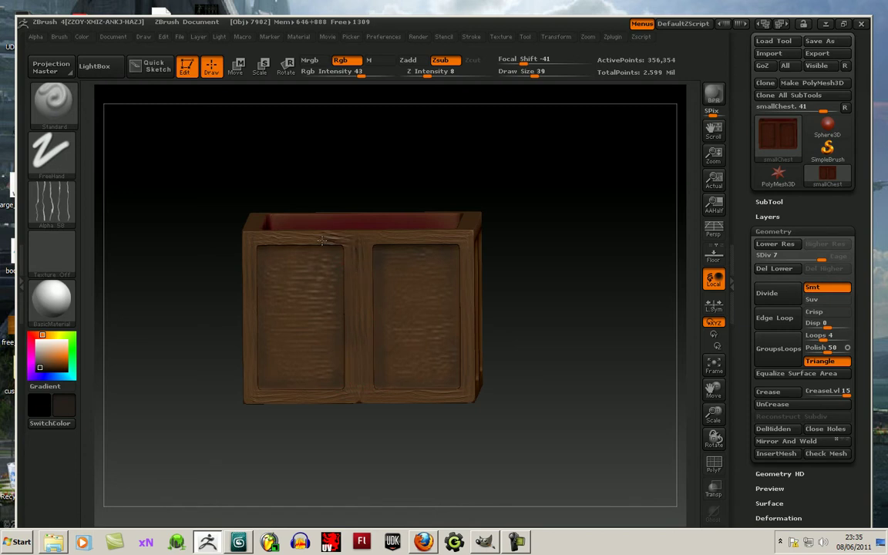
mouse_move(246, 315)
mouse_down()
mouse_move(327, 396)
mouse_move(466, 257)
mouse_up()
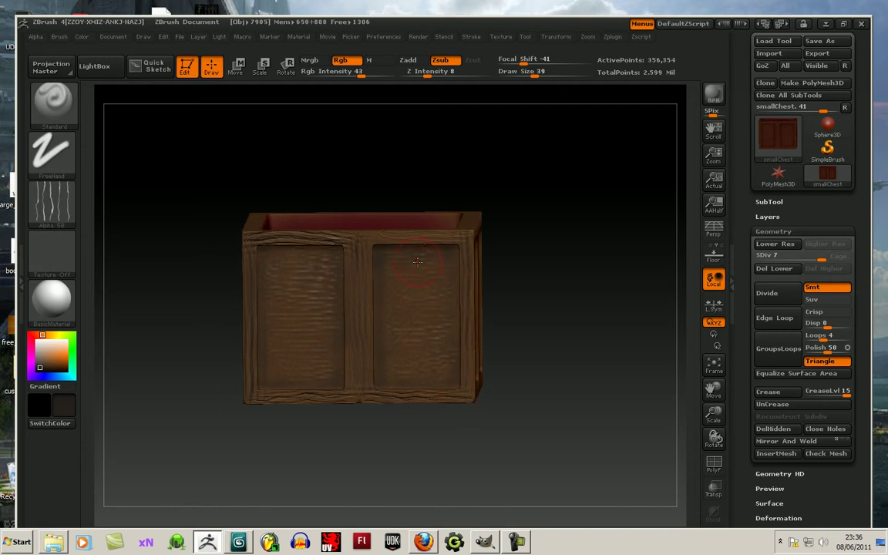
drag(467, 257, 342, 231)
- Switch the brush to Alpha 25 and turn the crate to its right side
click(52, 202)
click(270, 290)
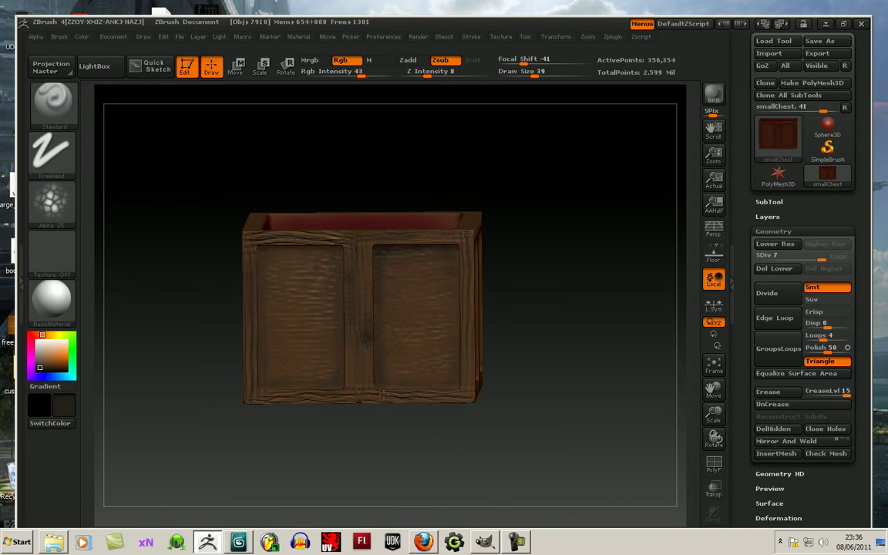
mouse_move(505, 280)
mouse_down()
mouse_move(539, 302)
mouse_move(494, 320)
mouse_move(617, 331)
mouse_up()
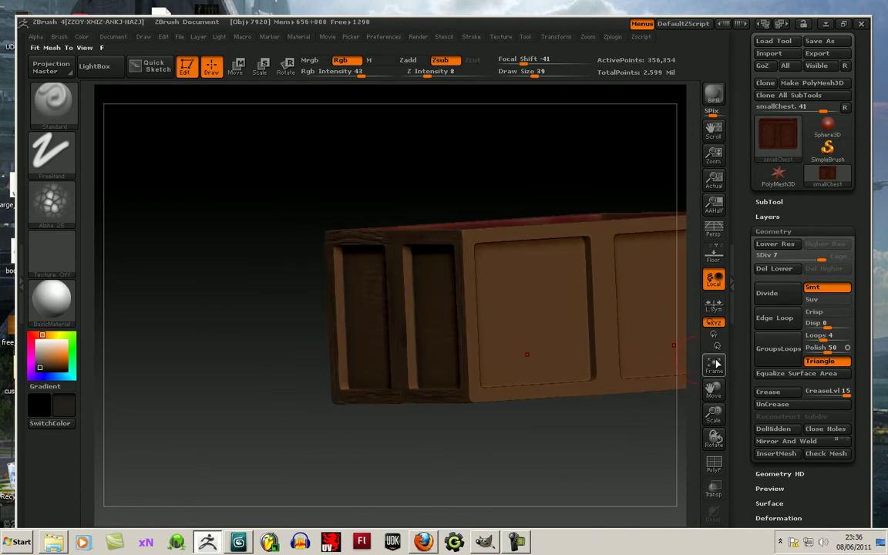
- Frame and centre the chest, then turn Zsub off for colour-only painting
click(704, 363)
mouse_move(704, 410)
mouse_down()
mouse_move(695, 373)
mouse_move(579, 388)
mouse_up()
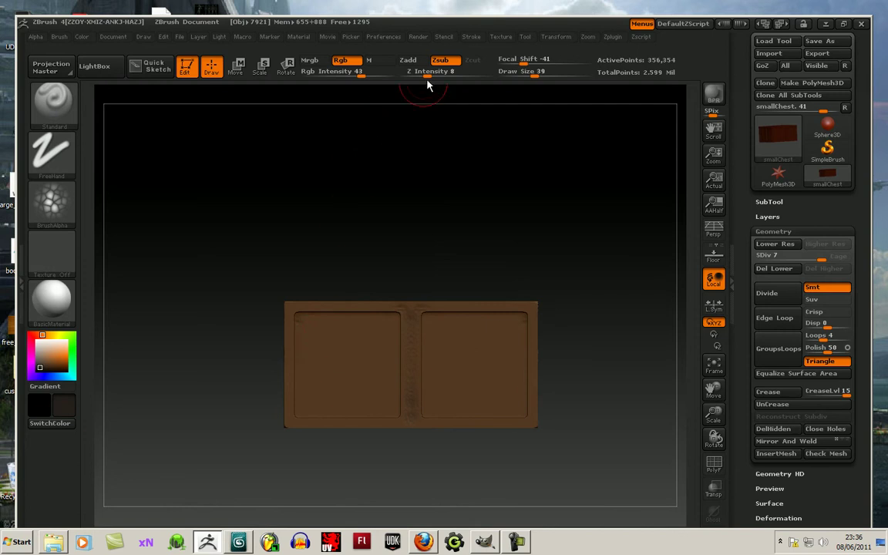
click(440, 60)
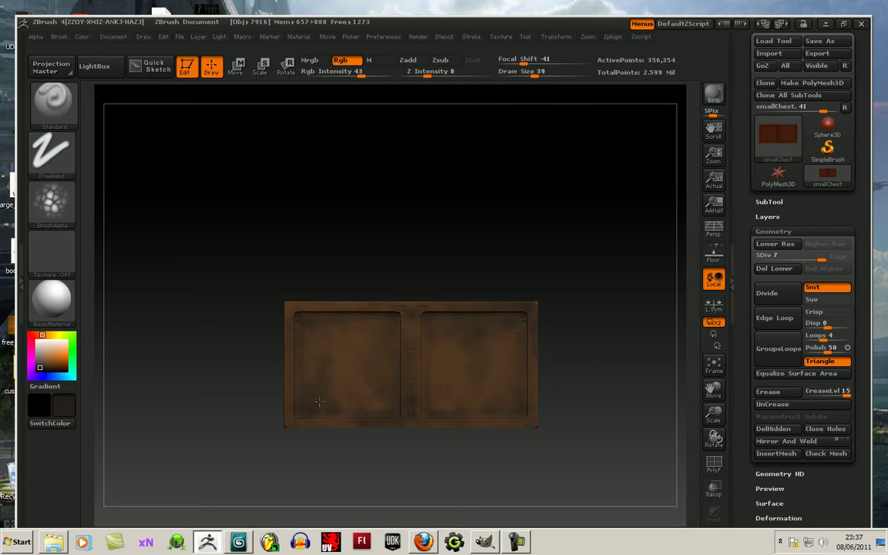
- Try red, orange and tan, settle on black, and darken the side's centre divider
click(52, 367)
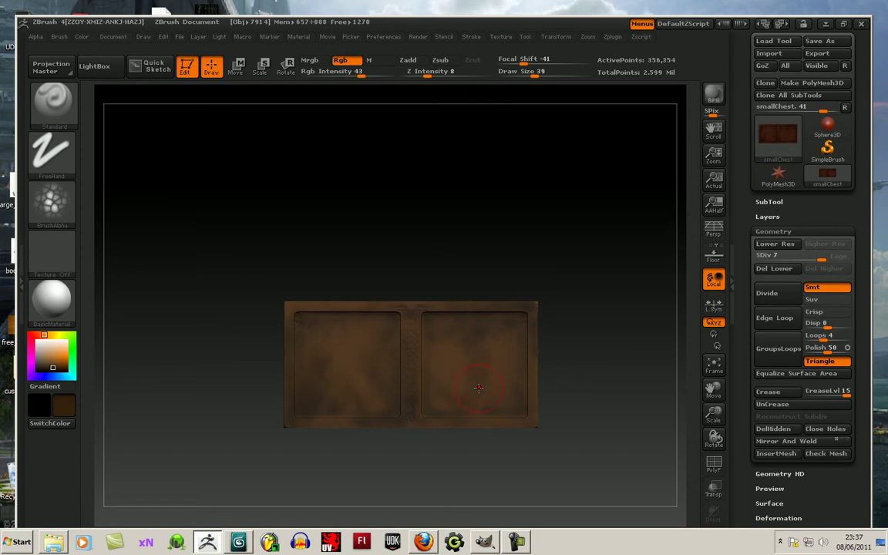
click(34, 335)
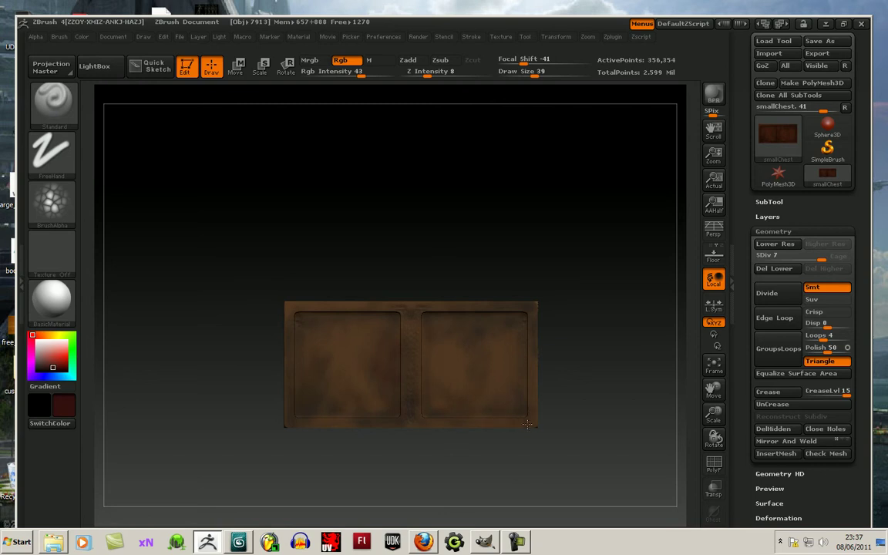
click(46, 336)
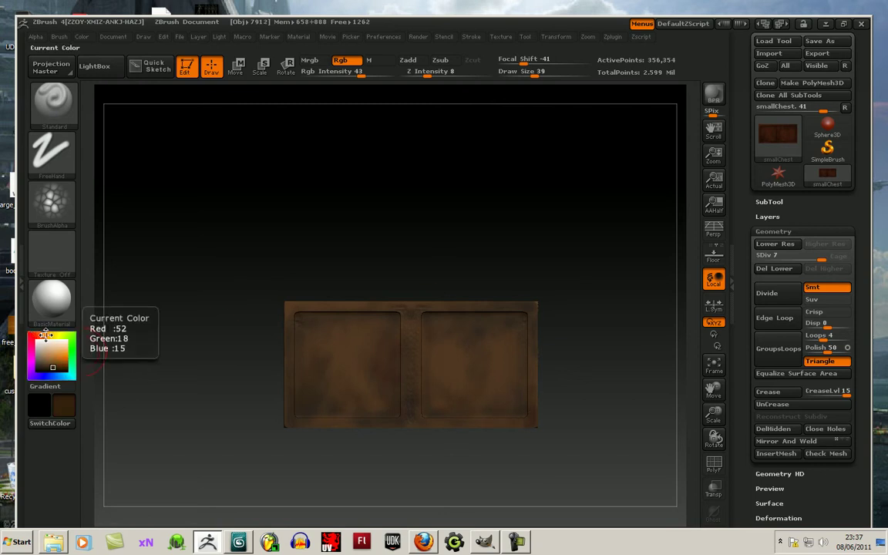
click(50, 357)
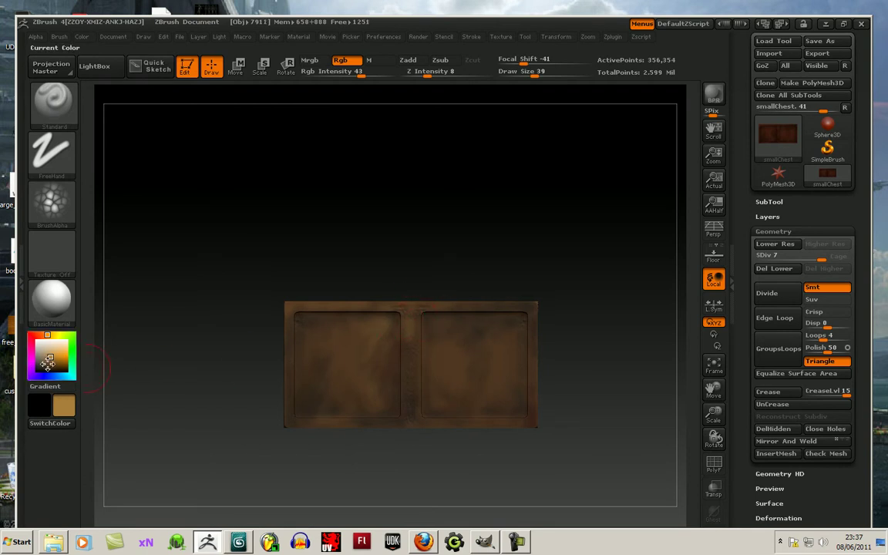
click(42, 371)
drag(412, 310, 408, 308)
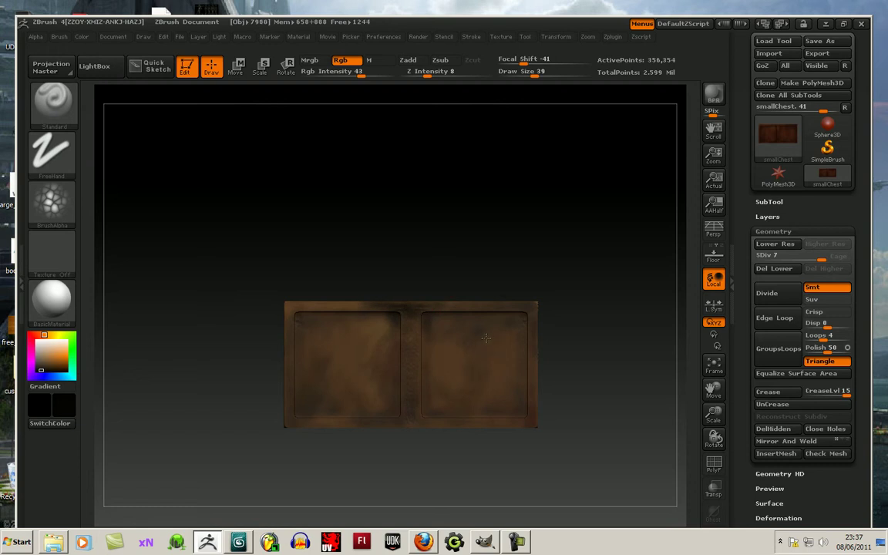
mouse_move(529, 296)
mouse_down()
mouse_move(574, 316)
mouse_move(425, 347)
mouse_move(480, 340)
mouse_up()
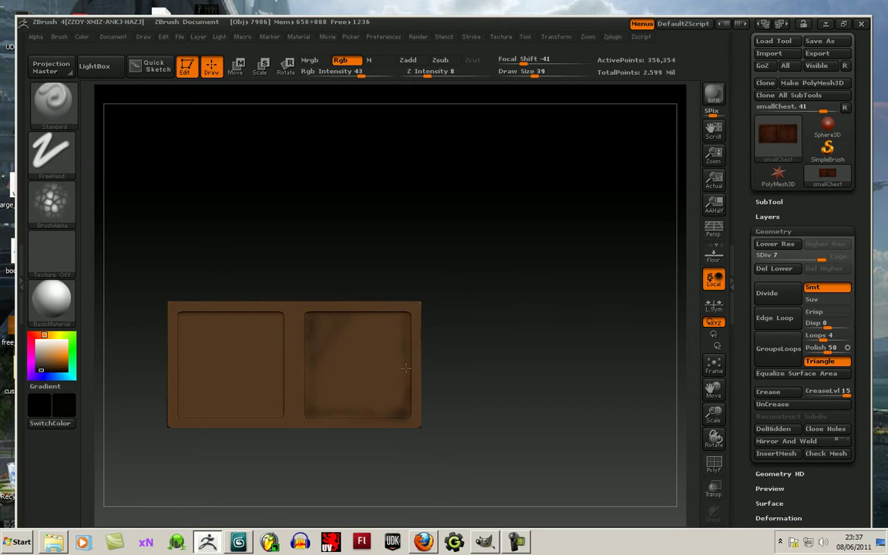
- Paint dark grime along the left panel's edges, then at Draw Size 82 over both panels' tops
mouse_move(279, 312)
mouse_down()
mouse_move(274, 408)
mouse_move(212, 413)
mouse_move(179, 399)
mouse_up()
drag(182, 315, 185, 408)
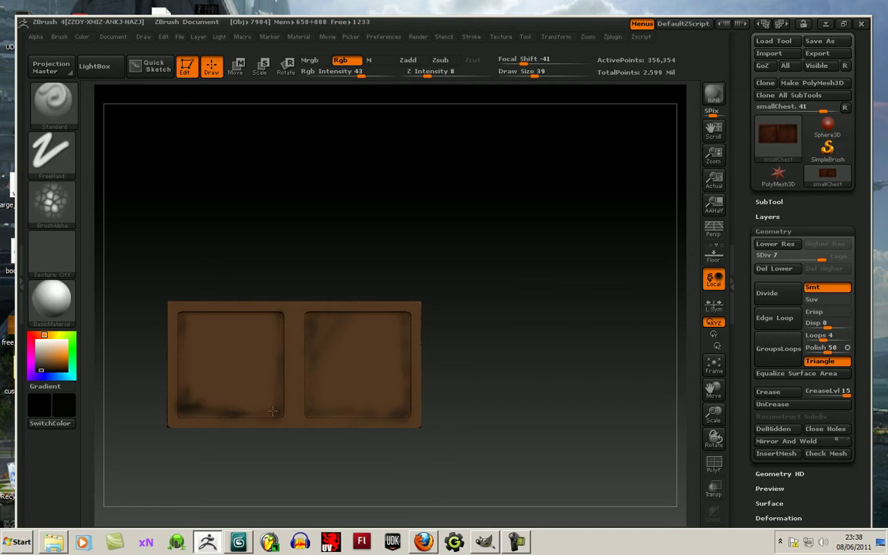
drag(534, 76, 550, 75)
mouse_move(360, 345)
mouse_down()
mouse_move(239, 349)
mouse_move(245, 320)
mouse_move(210, 324)
mouse_move(201, 377)
mouse_up()
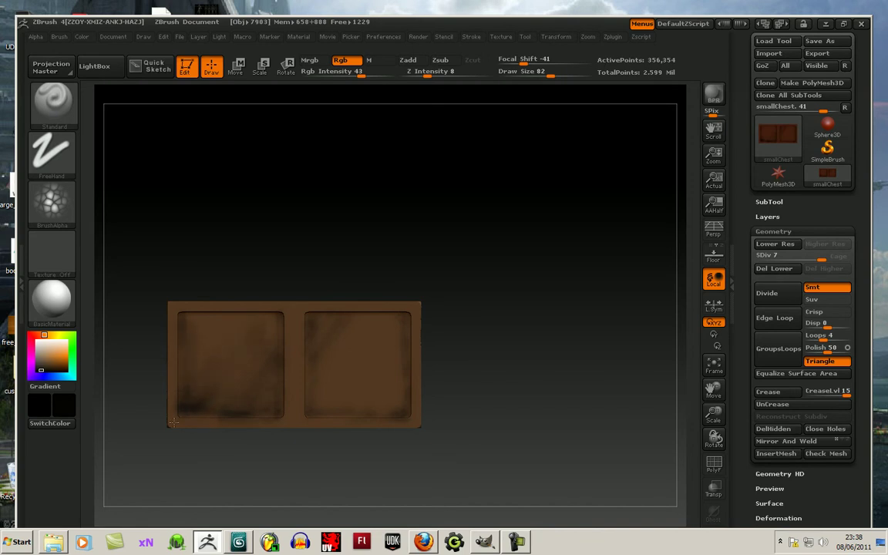
- Pick brown, then dark red, and enable Zsub
drag(70, 358, 268, 406)
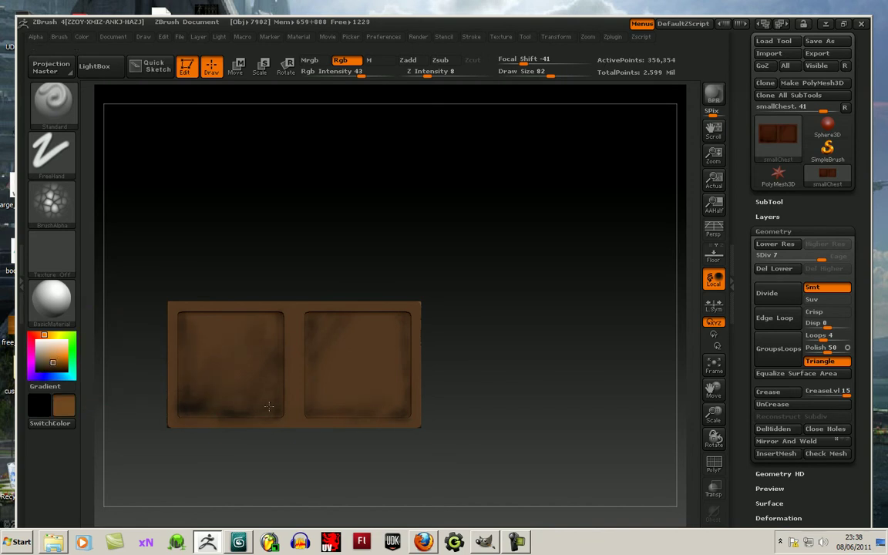
click(32, 335)
click(51, 368)
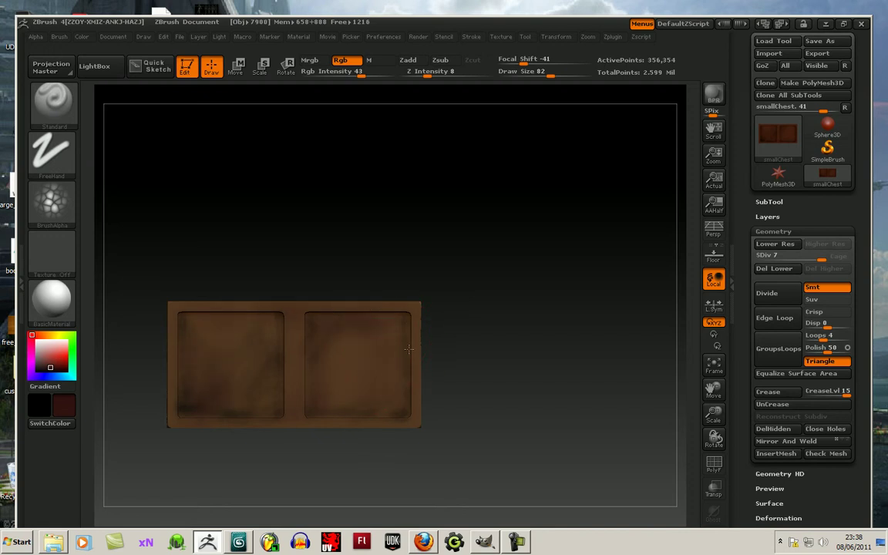
click(440, 60)
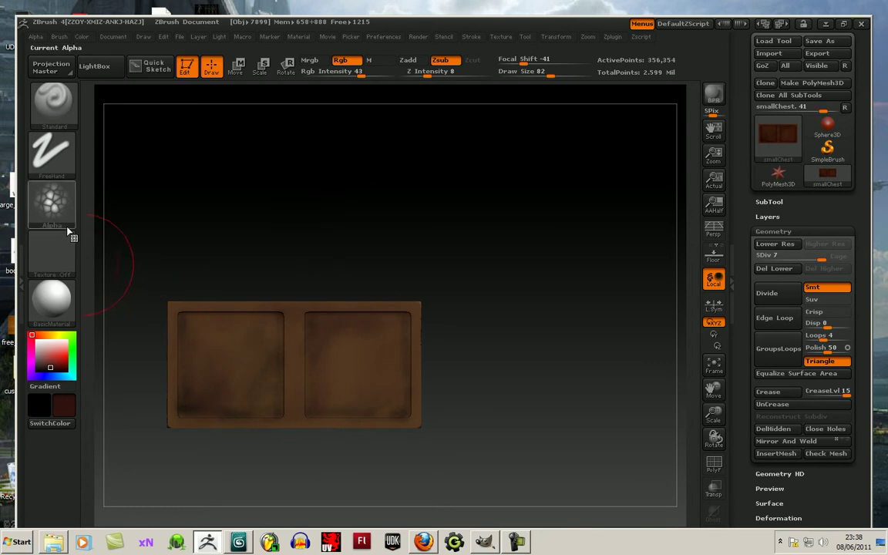
- Carve faint grain with striped Alpha 58, a darker shade, lower Z Intensity, then Draw Size 31
click(68, 230)
click(239, 347)
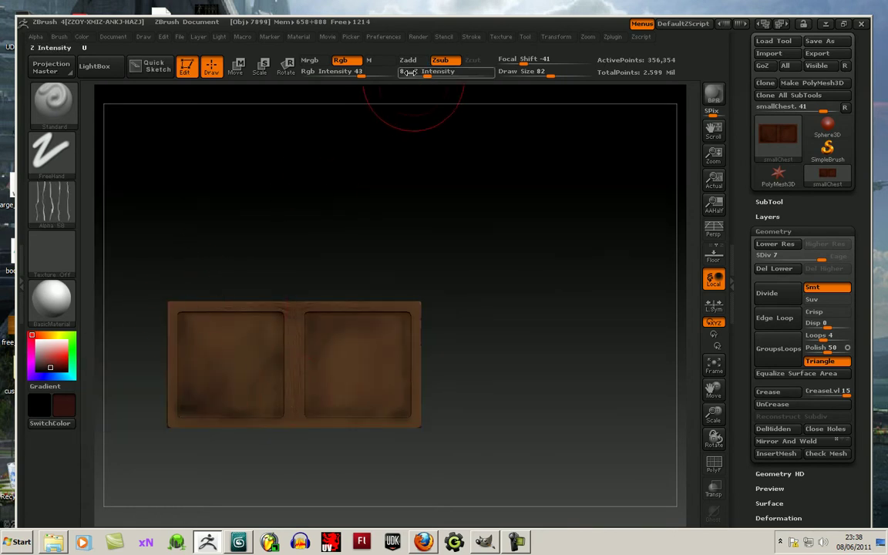
click(43, 369)
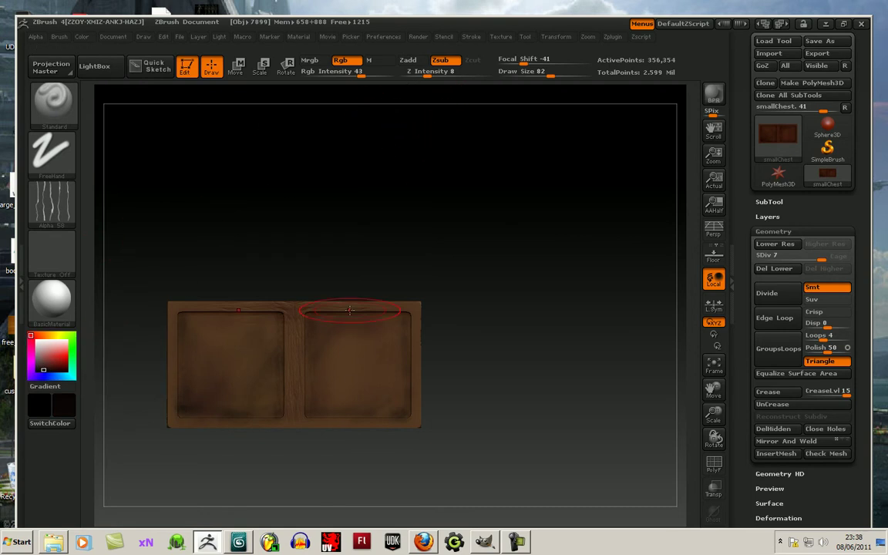
drag(427, 73, 421, 74)
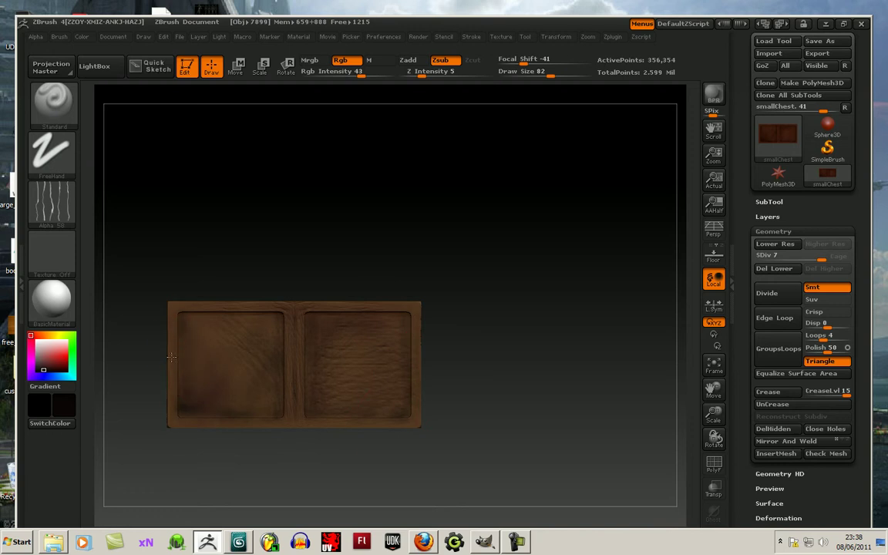
drag(549, 76, 531, 78)
mouse_move(481, 299)
mouse_down()
mouse_move(515, 327)
mouse_move(511, 337)
mouse_move(549, 333)
mouse_move(509, 340)
mouse_up()
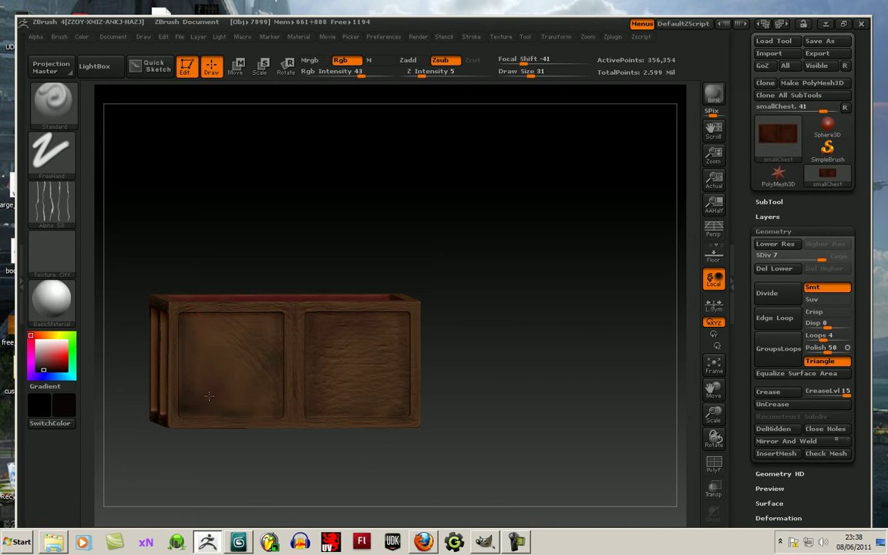
mouse_move(216, 404)
mouse_down()
mouse_move(287, 411)
mouse_move(433, 391)
mouse_move(426, 389)
mouse_up()
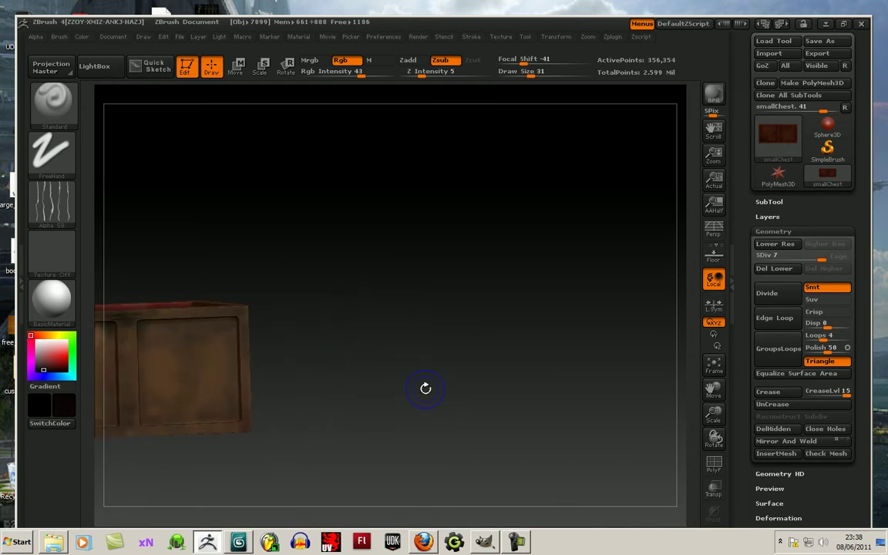
- Frame the chest straight-on and zoom out so the grimy two-panel face sits centred
key(f)
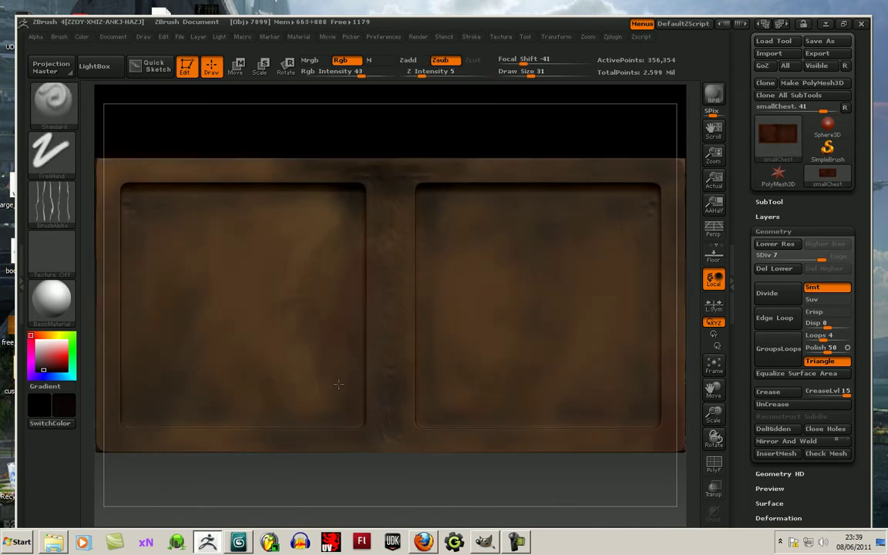
alt+drag(581, 341, 474, 251)
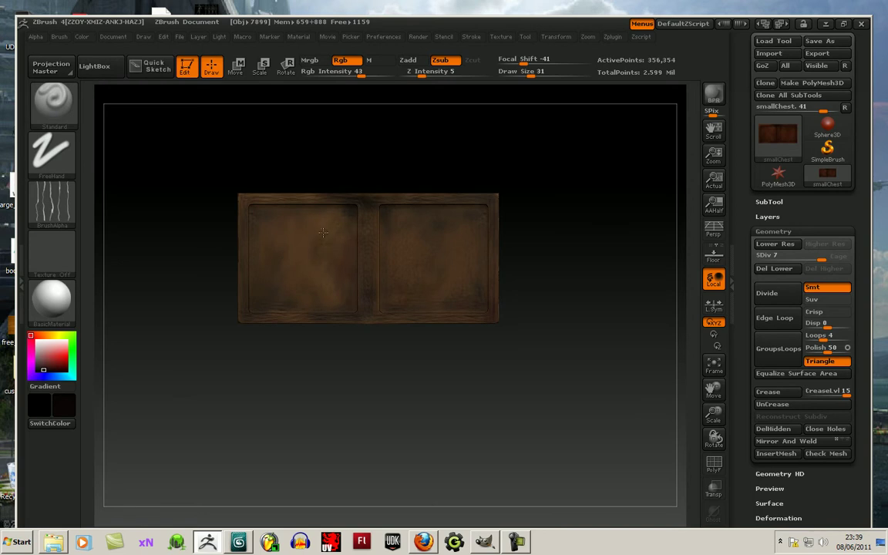
- Choose a brown paint colour and enable Zadd so brush strokes raise the surface
click(51, 336)
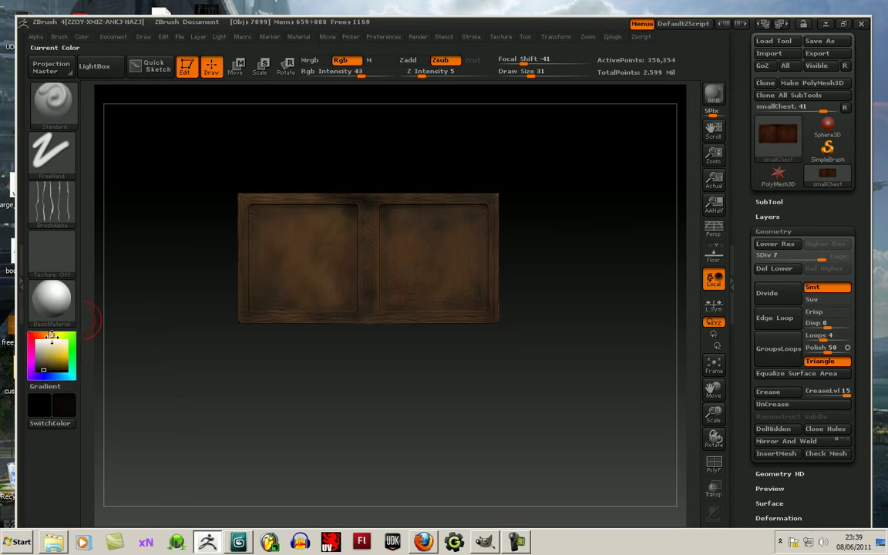
click(51, 359)
click(408, 59)
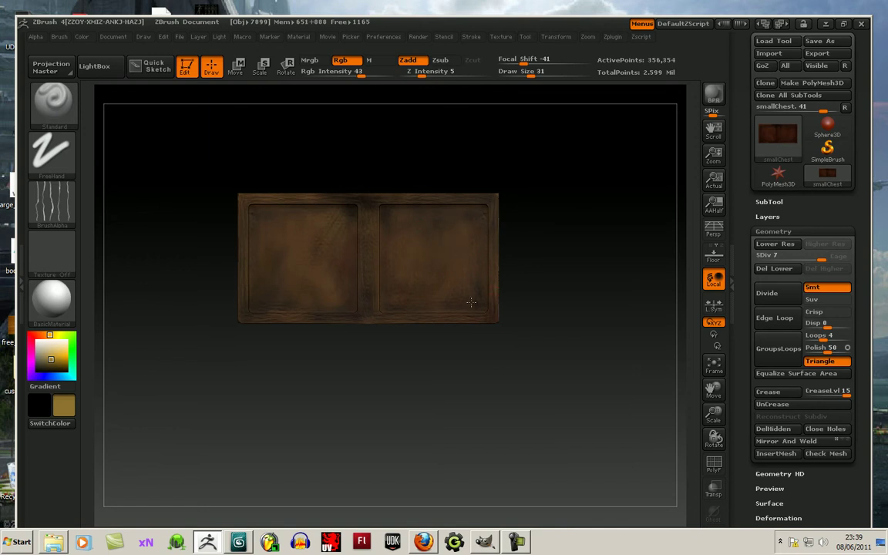
- Orbit the chest to show its interior, frame the front panel, and lower Draw Size to 15
drag(509, 255, 601, 308)
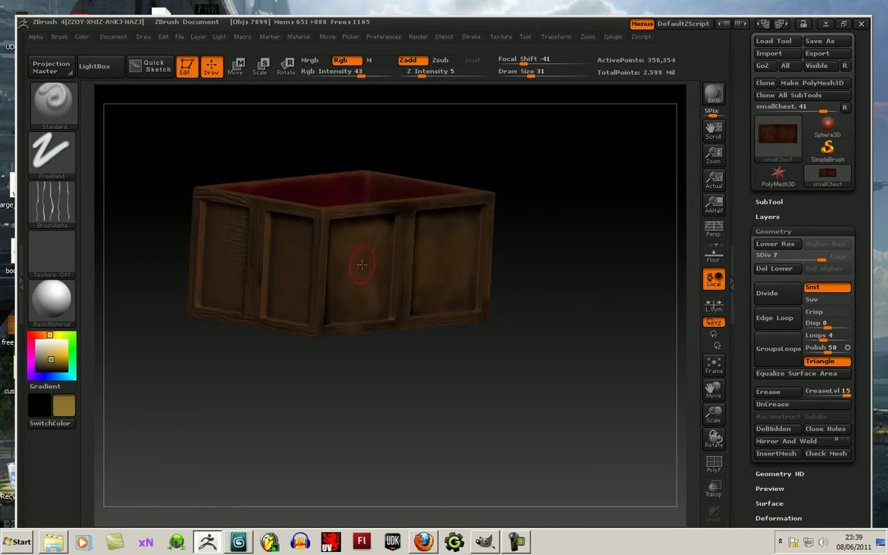
mouse_move(540, 363)
mouse_down()
mouse_move(516, 348)
mouse_move(509, 318)
mouse_move(482, 340)
mouse_move(398, 312)
mouse_move(492, 363)
mouse_move(486, 373)
mouse_move(458, 320)
mouse_up()
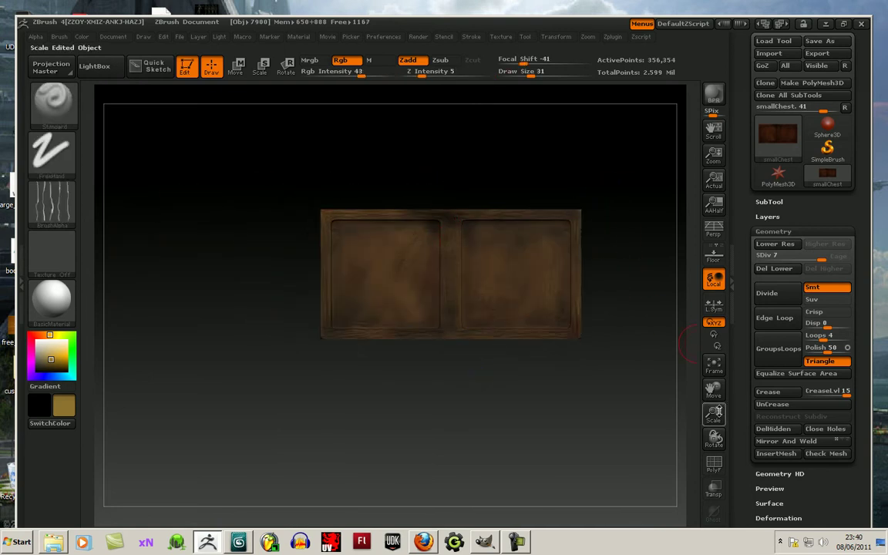
click(714, 364)
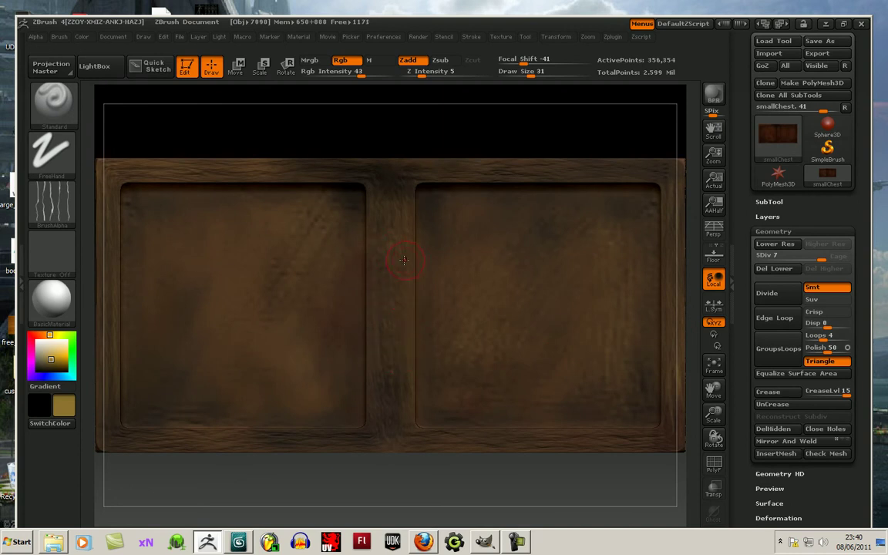
drag(530, 73, 522, 73)
- Switch the brush to Alpha 01 and paint three gold leaf ornaments down the centre divider
click(52, 202)
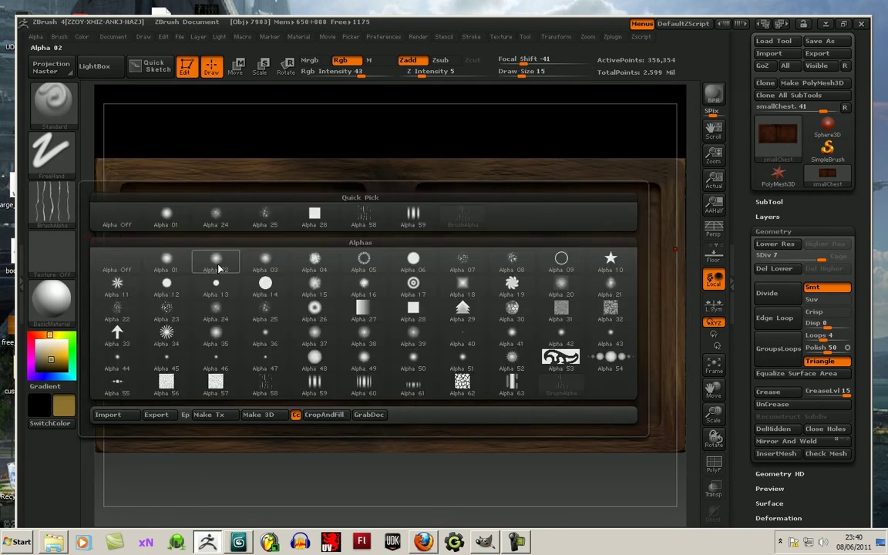
click(167, 261)
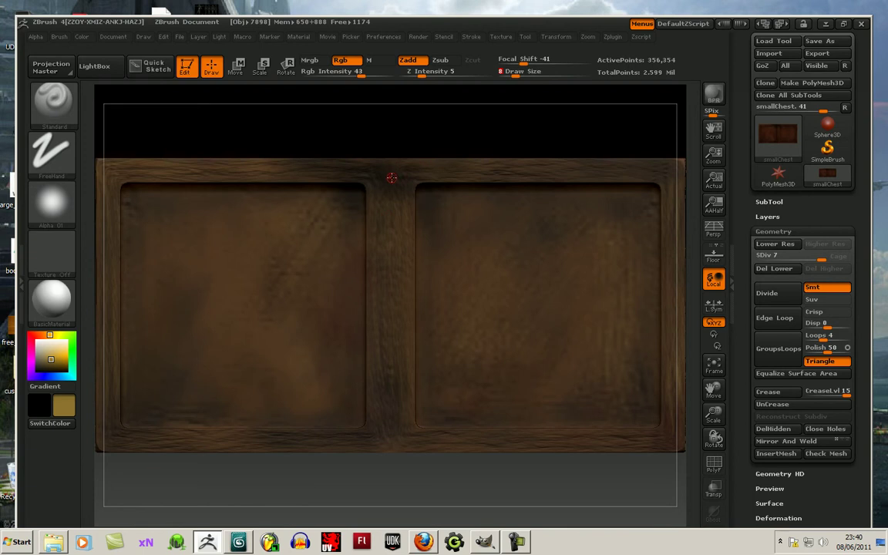
mouse_move(386, 172)
mouse_down()
mouse_move(406, 361)
mouse_move(403, 423)
mouse_move(367, 377)
mouse_move(410, 375)
mouse_up()
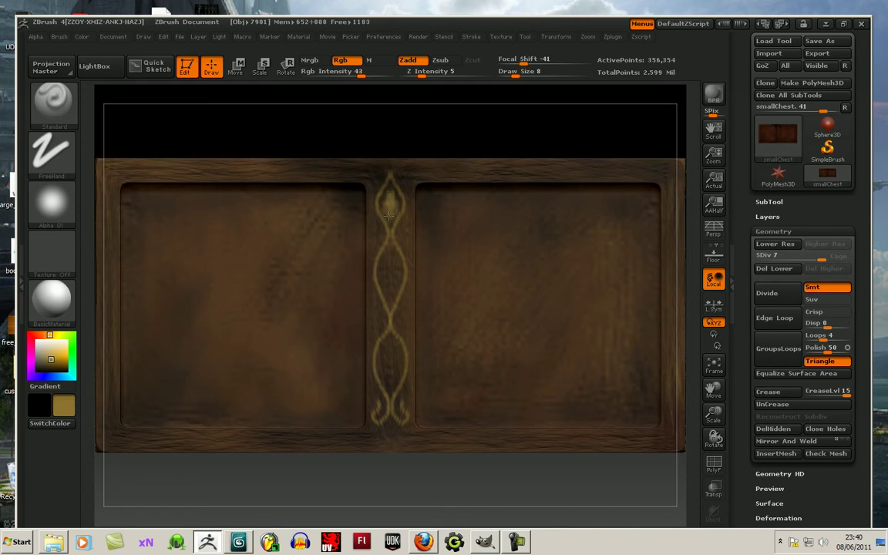
drag(389, 258, 387, 277)
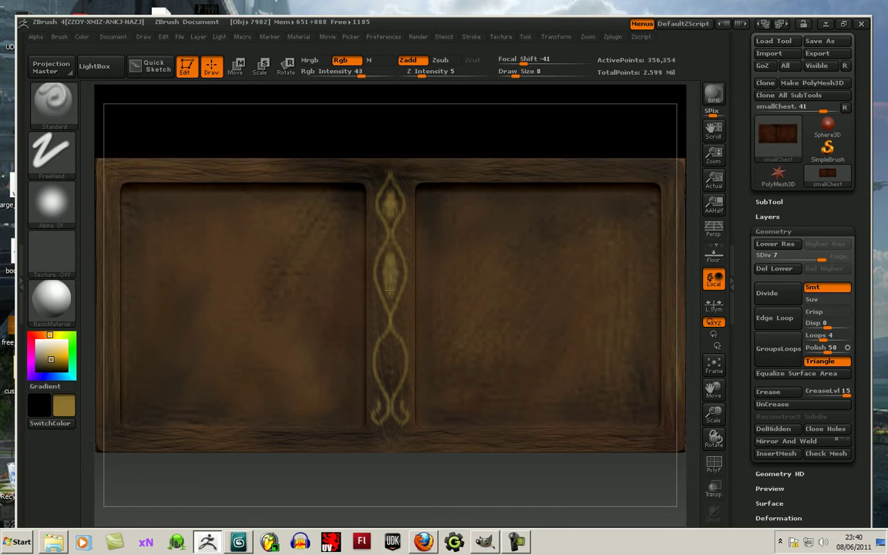
drag(388, 346, 392, 381)
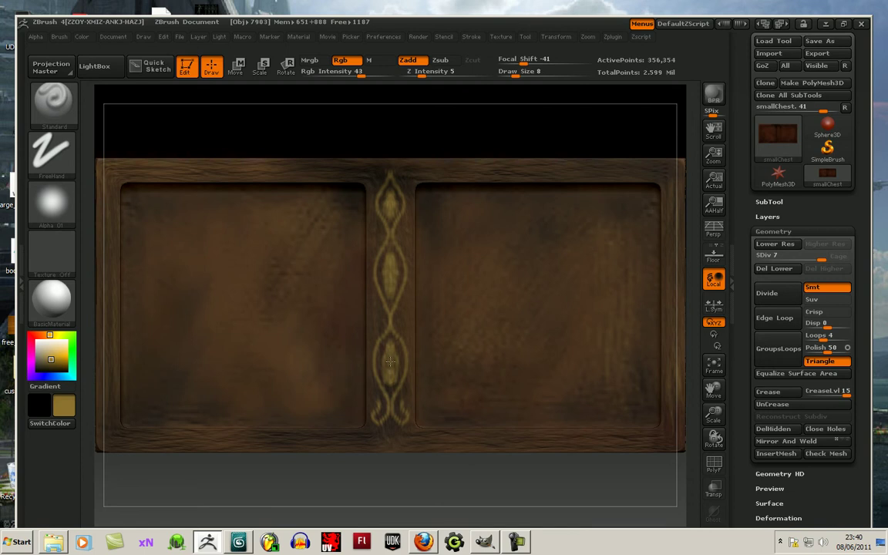
mouse_move(714, 417)
mouse_down()
mouse_move(713, 394)
mouse_move(713, 420)
mouse_up()
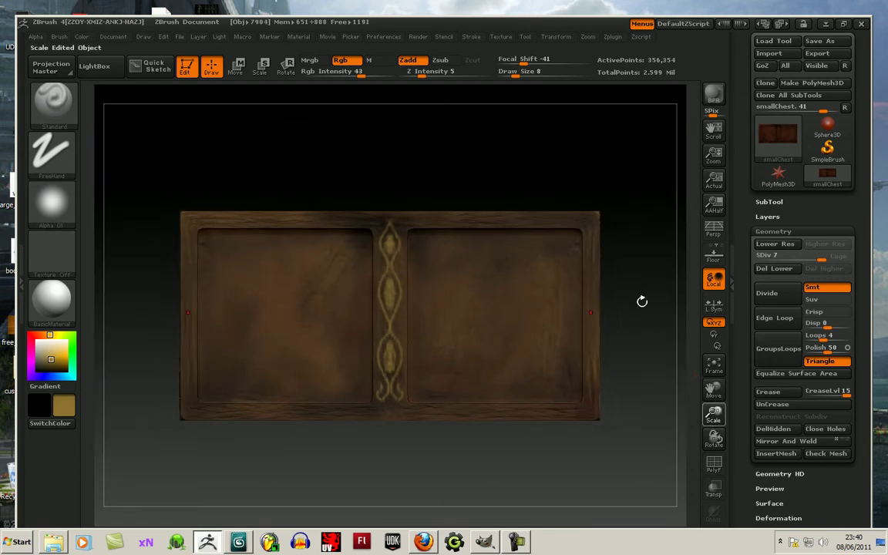
- Paint gold marks at the top and bottom of both side edges, then light tan strokes on the upper edges
drag(591, 222, 592, 241)
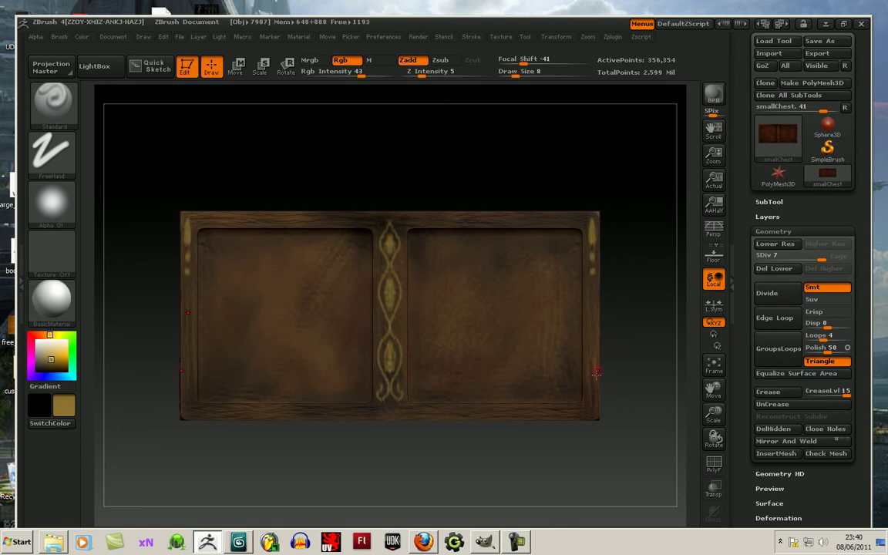
mouse_move(586, 396)
mouse_down()
mouse_move(590, 406)
mouse_move(590, 376)
mouse_up()
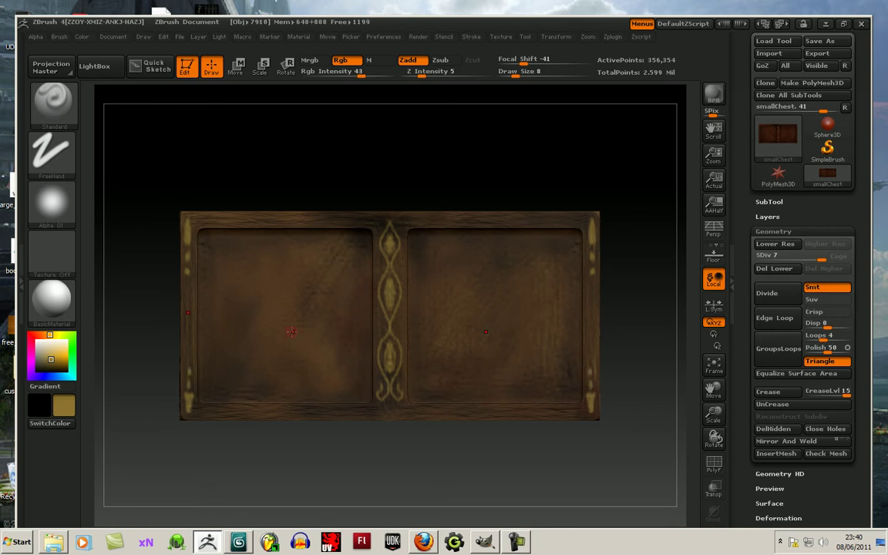
click(55, 348)
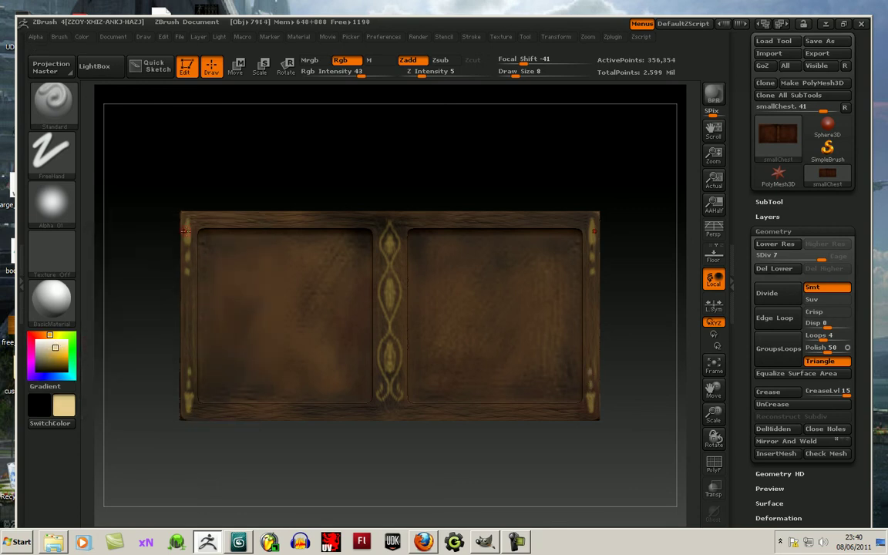
drag(185, 231, 188, 373)
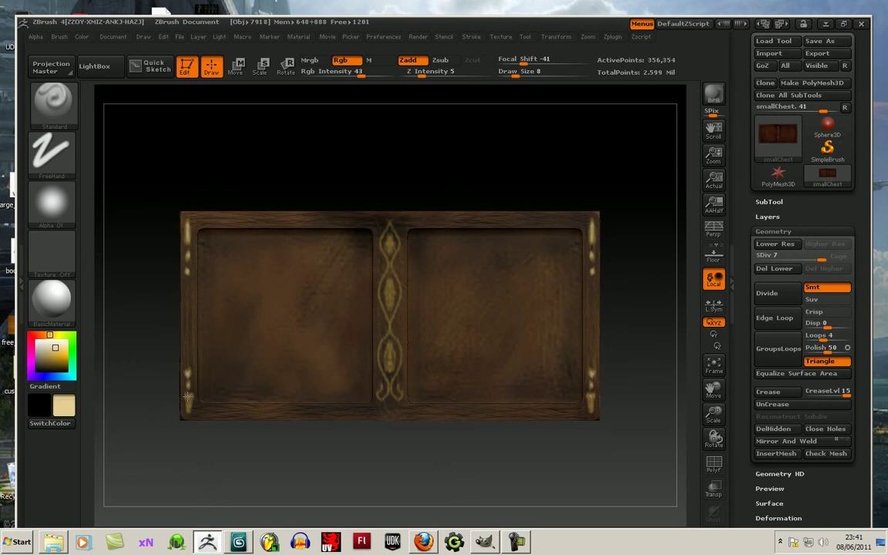
- Enlarge the view and paint over the middle and lower ovals on the centre strip to brighten them
alt+drag(645, 373, 644, 386)
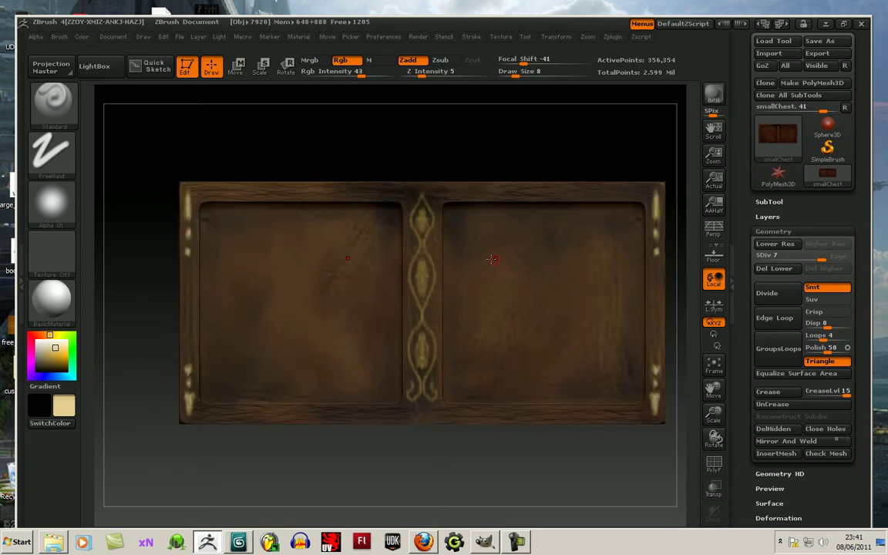
drag(421, 272, 422, 351)
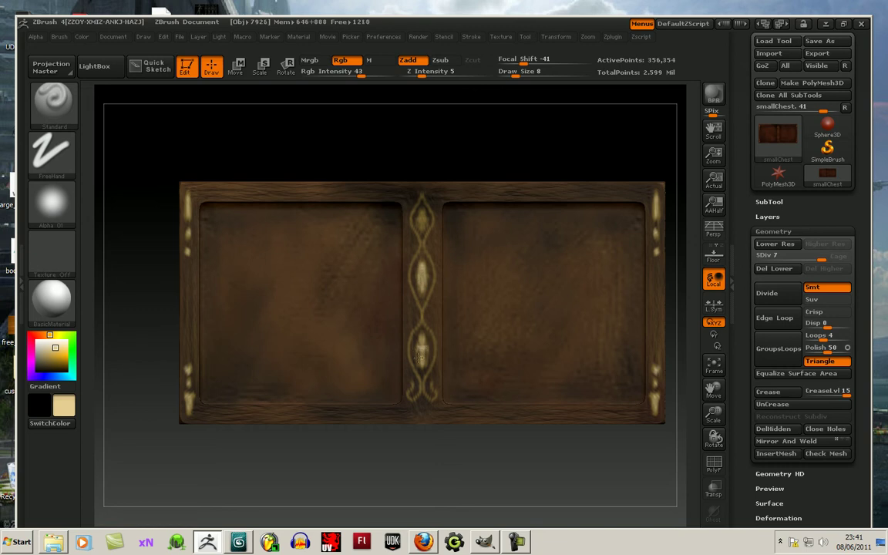
drag(418, 325, 411, 340)
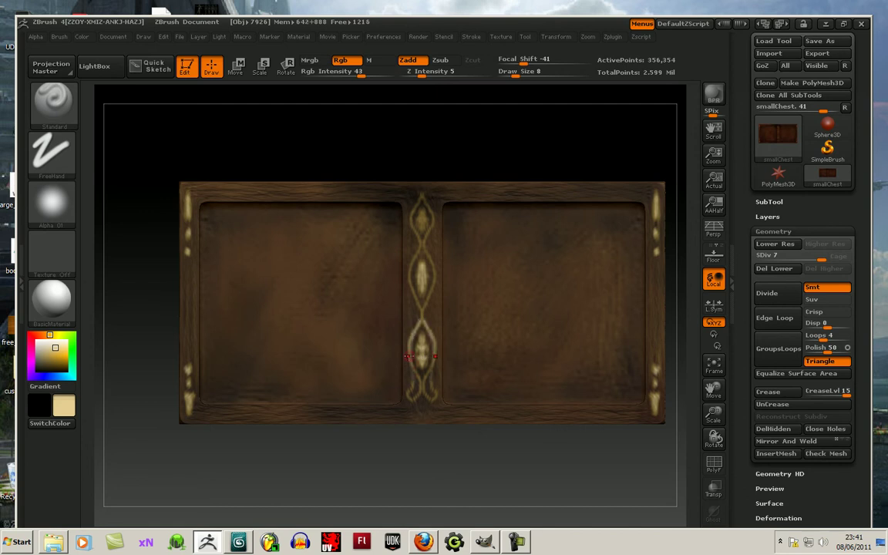
drag(411, 340, 414, 372)
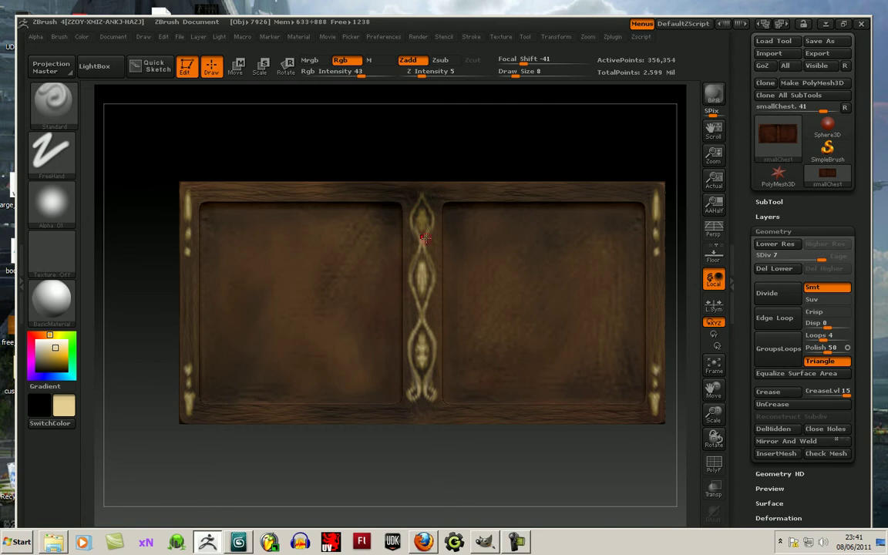
- Pick a slightly lighter paint colour and turn the chest to another two-panel side
click(60, 346)
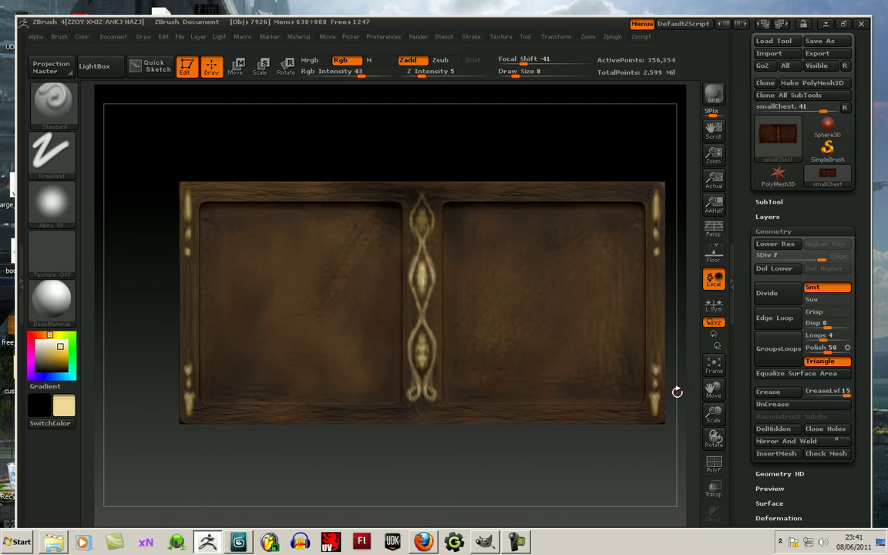
click(711, 364)
drag(714, 413, 709, 241)
mouse_move(570, 320)
mouse_down()
mouse_move(528, 319)
mouse_move(541, 308)
mouse_move(512, 307)
mouse_move(571, 324)
mouse_up()
- Frame the plain panel and paint a darker gold figure-eight ornament on its divider with Z Intensity 9
click(711, 362)
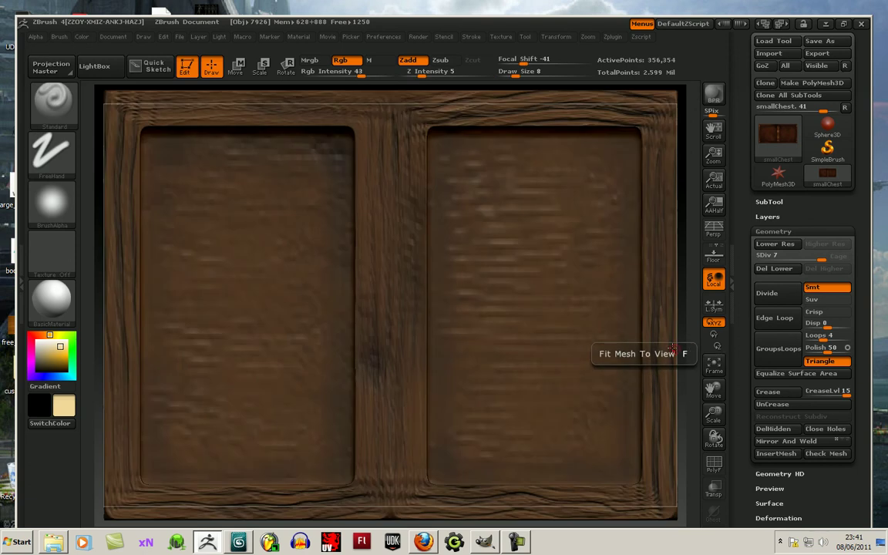
mouse_move(714, 414)
mouse_down()
mouse_move(714, 394)
mouse_move(405, 222)
mouse_up()
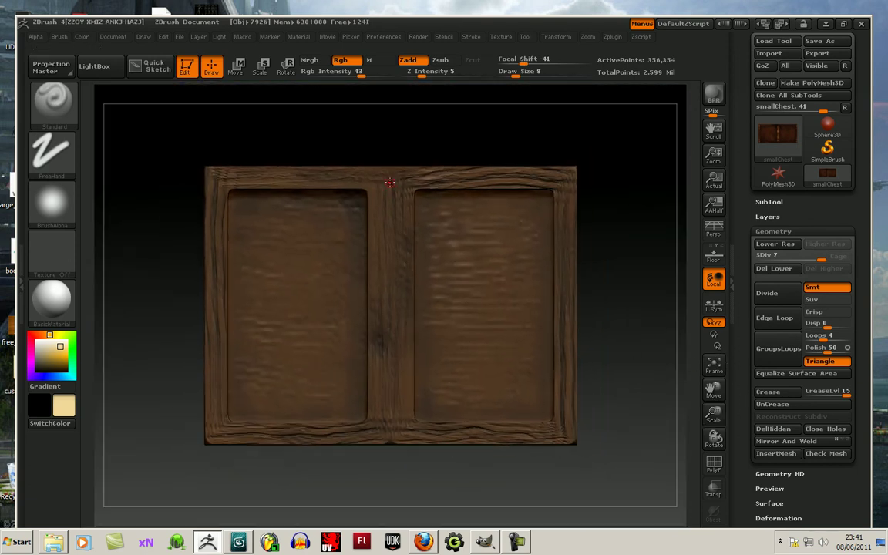
click(57, 359)
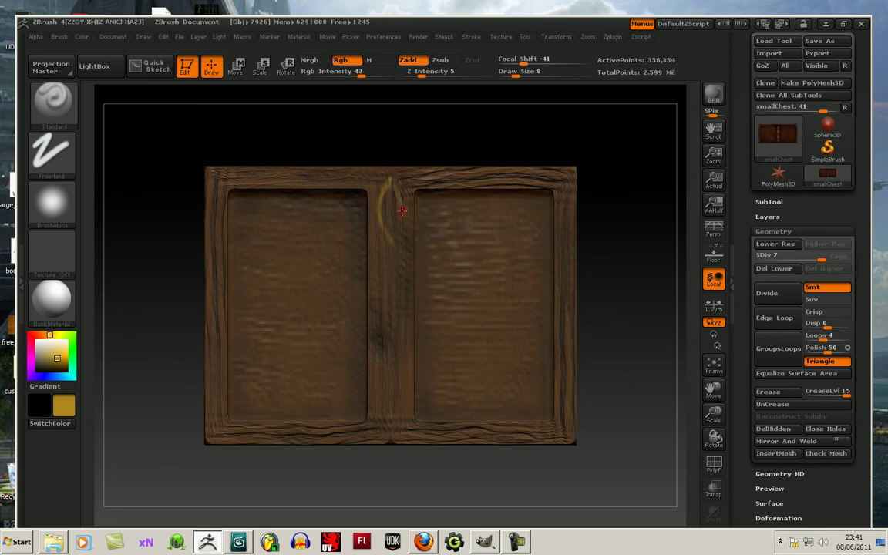
drag(402, 202, 386, 231)
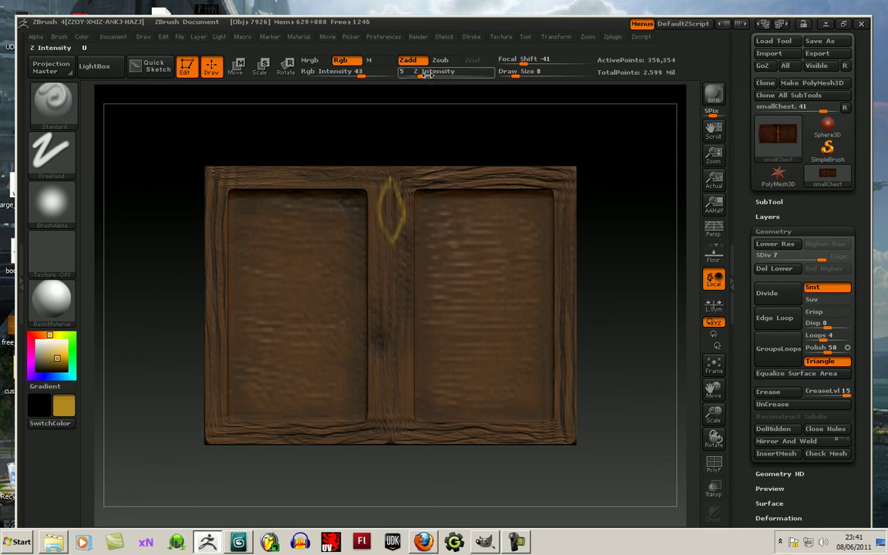
text(9)
key(Return)
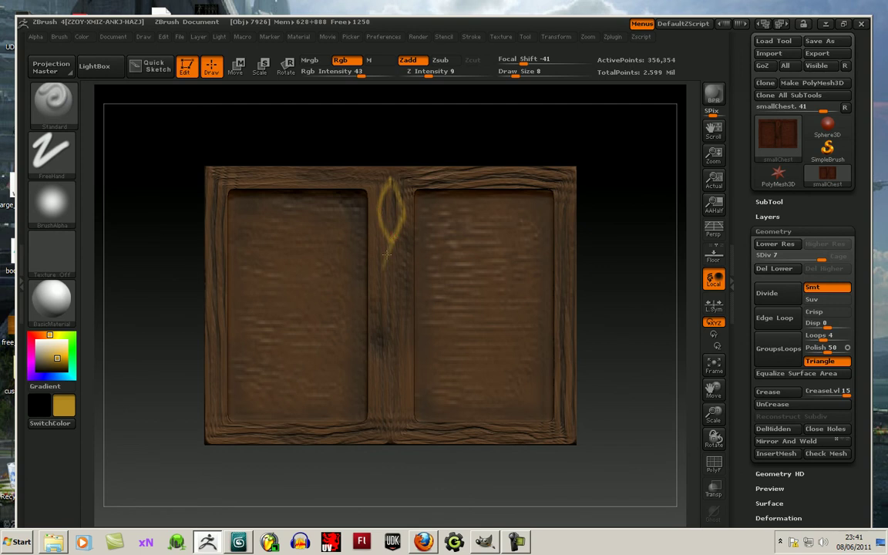
drag(391, 239, 399, 263)
mouse_move(607, 287)
mouse_down()
mouse_move(631, 284)
mouse_move(625, 297)
mouse_up()
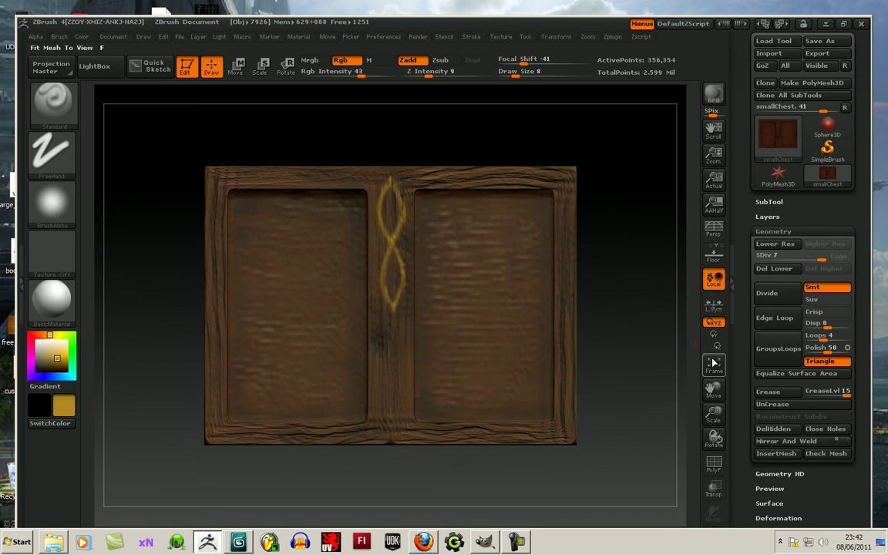
- Reframe the chest small and centred, then orbit to a three-quarter view of the front and interior
click(714, 362)
drag(715, 389, 714, 395)
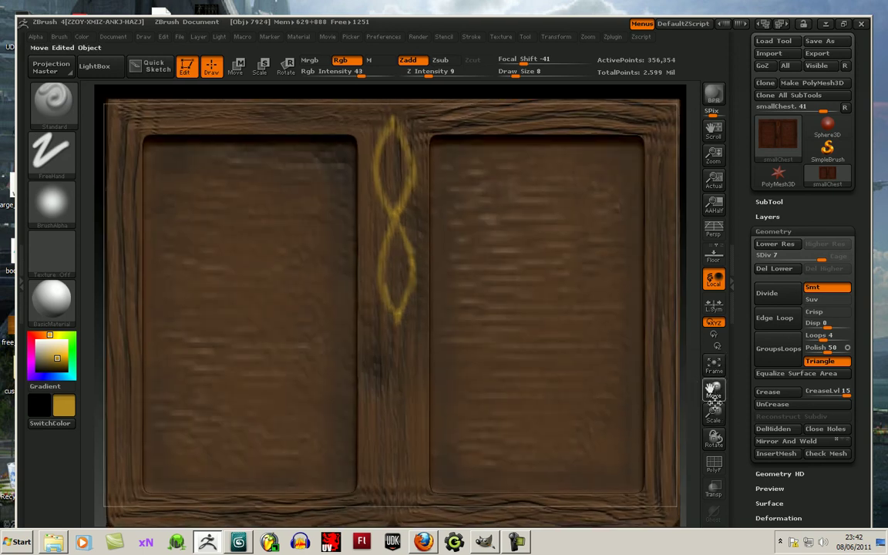
mouse_move(642, 368)
alt+mouse_down()
mouse_move(585, 358)
mouse_move(626, 363)
mouse_move(611, 407)
mouse_move(623, 396)
alt+mouse_up()
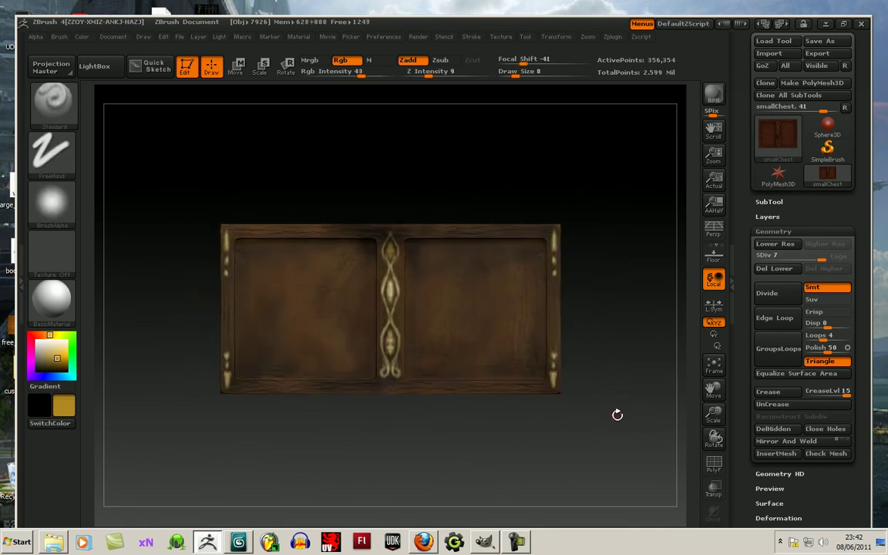
drag(611, 355, 611, 348)
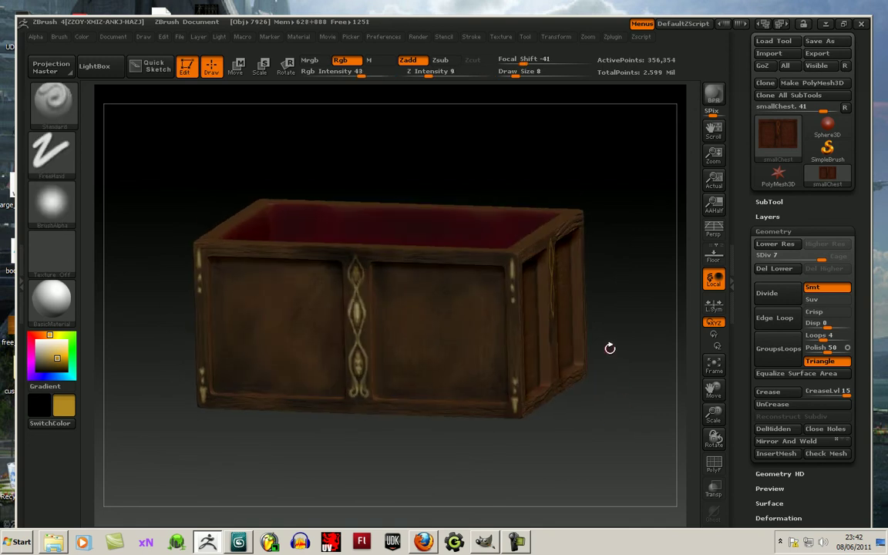
click(517, 544)
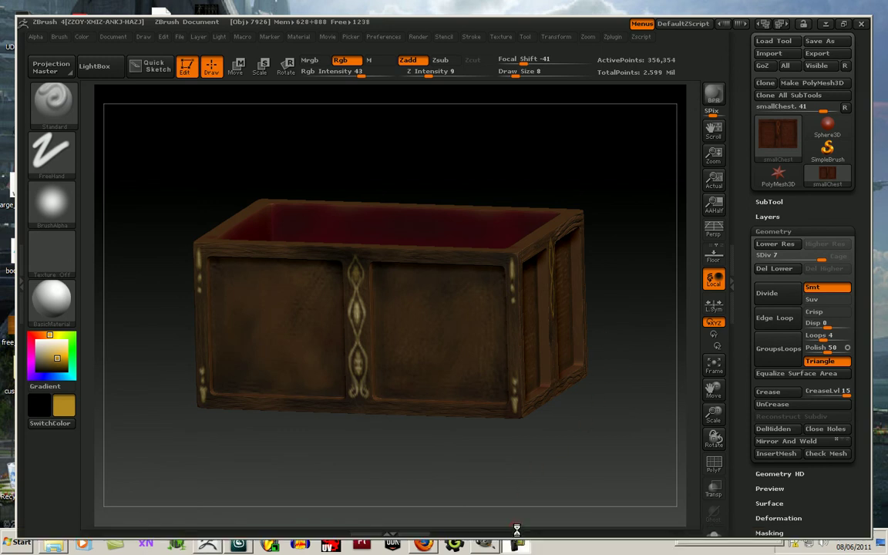